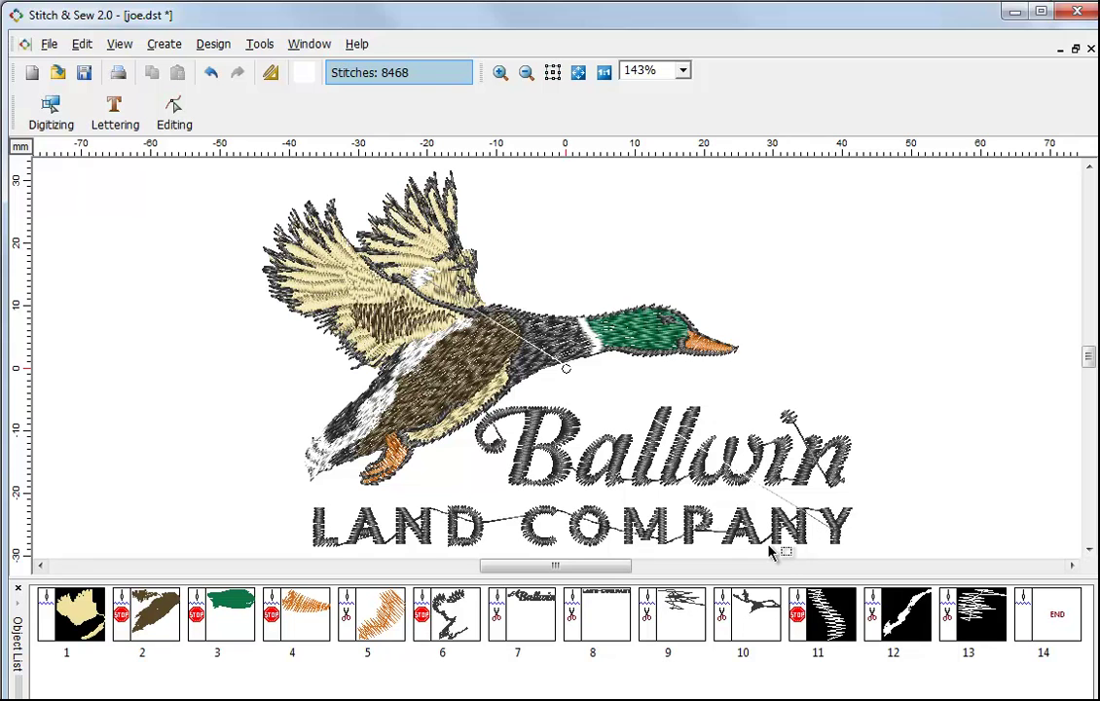
- Select the "Ballwin" and "LAND COMPANY" lettering objects and move them together up beside the duck's head
drag(599, 490, 462, 533)
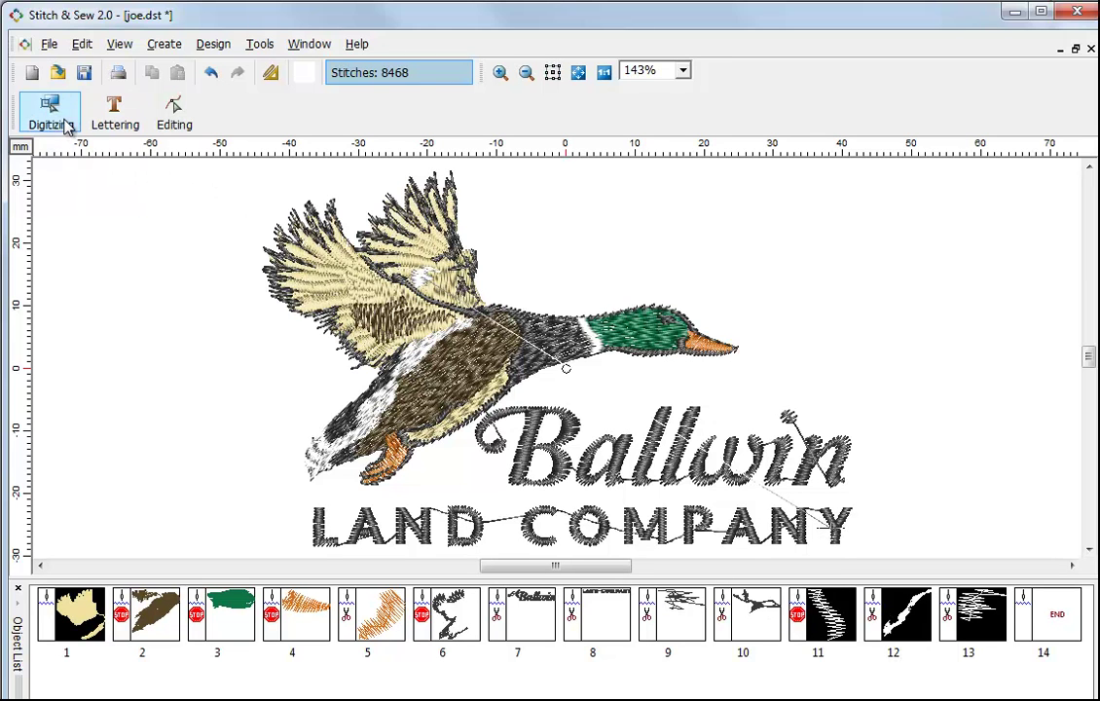
click(608, 617)
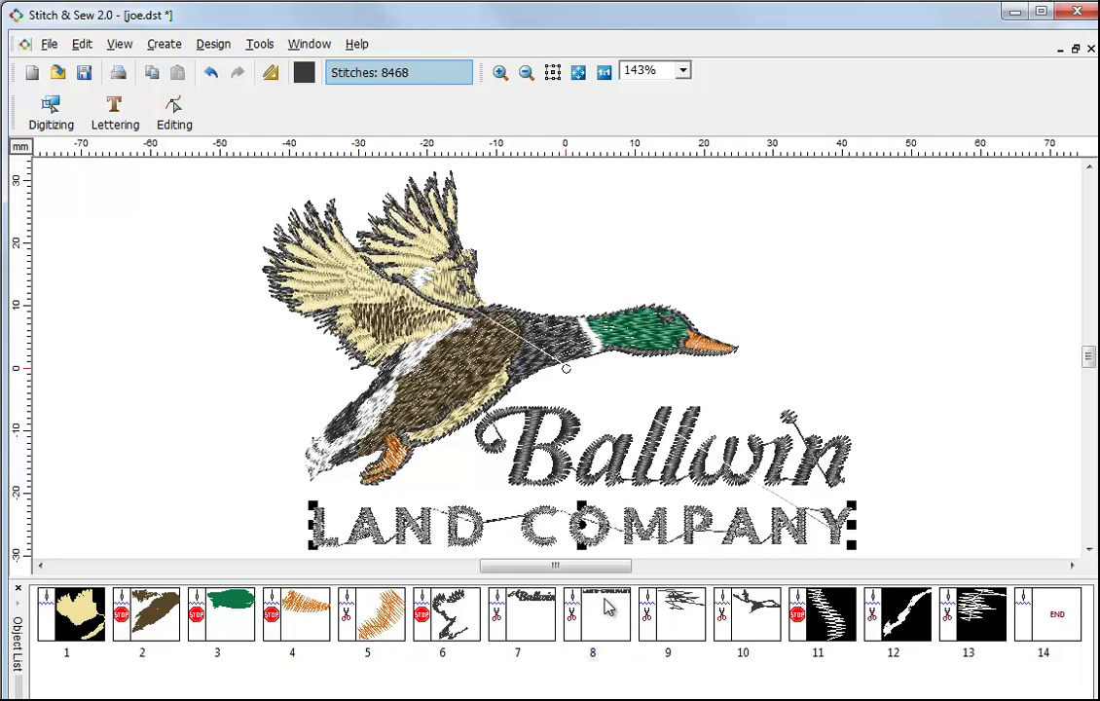
ctrl+click(541, 611)
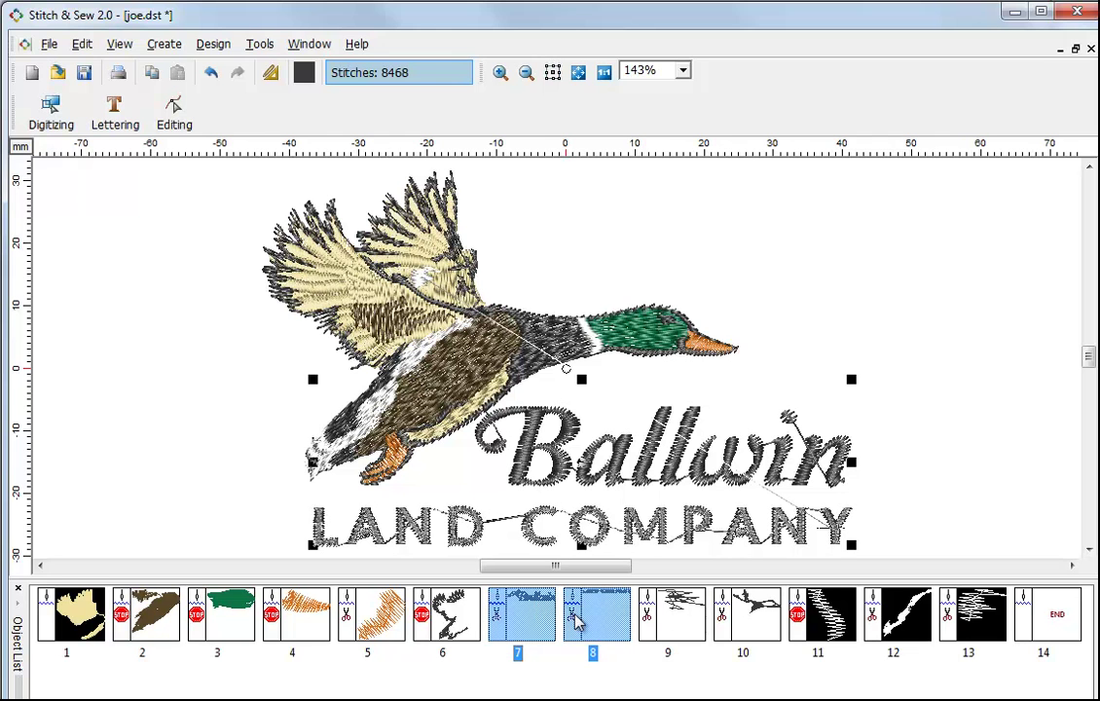
shift+click(675, 627)
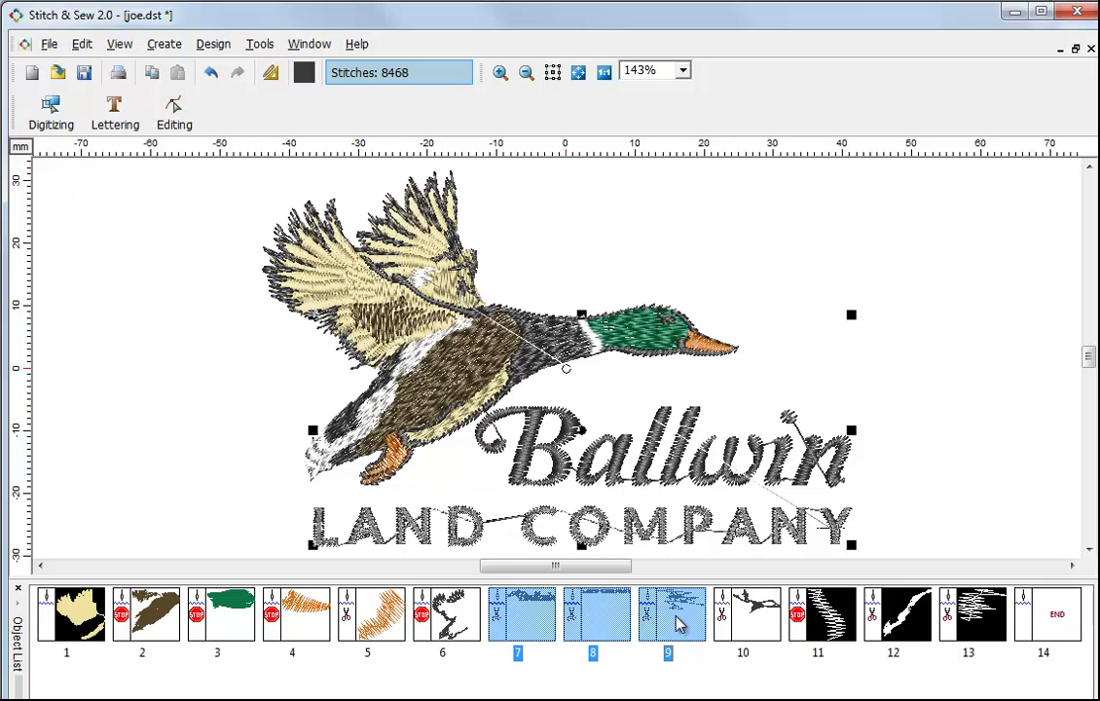
ctrl+click(680, 626)
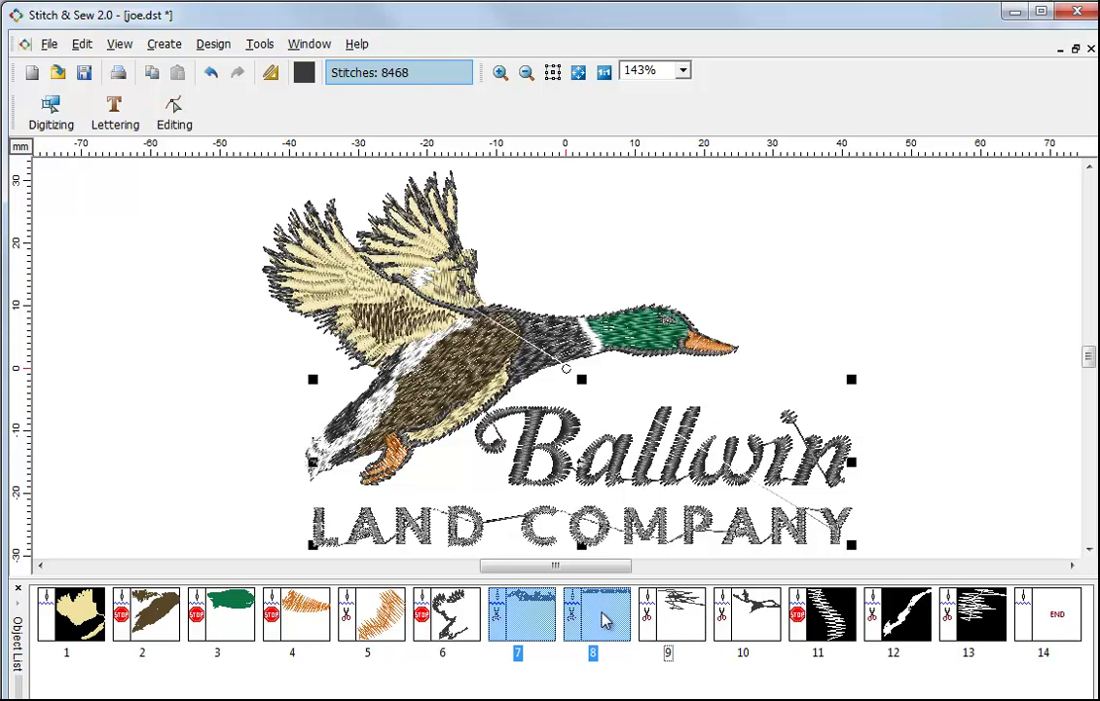
click(619, 522)
drag(592, 467, 793, 385)
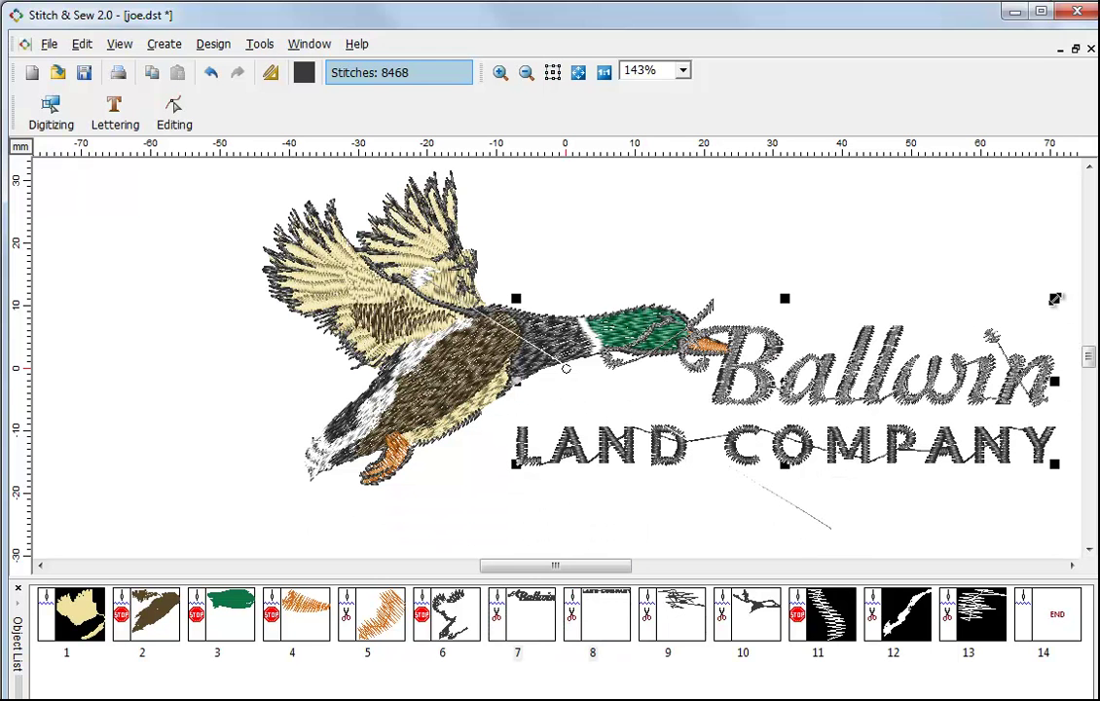
- Scale the selected lettering slightly smaller, rotate it counter-clockwise so it slopes upward, and apply the change
mouse_move(1053, 297)
mouse_down()
mouse_move(1034, 316)
mouse_move(1050, 300)
mouse_up()
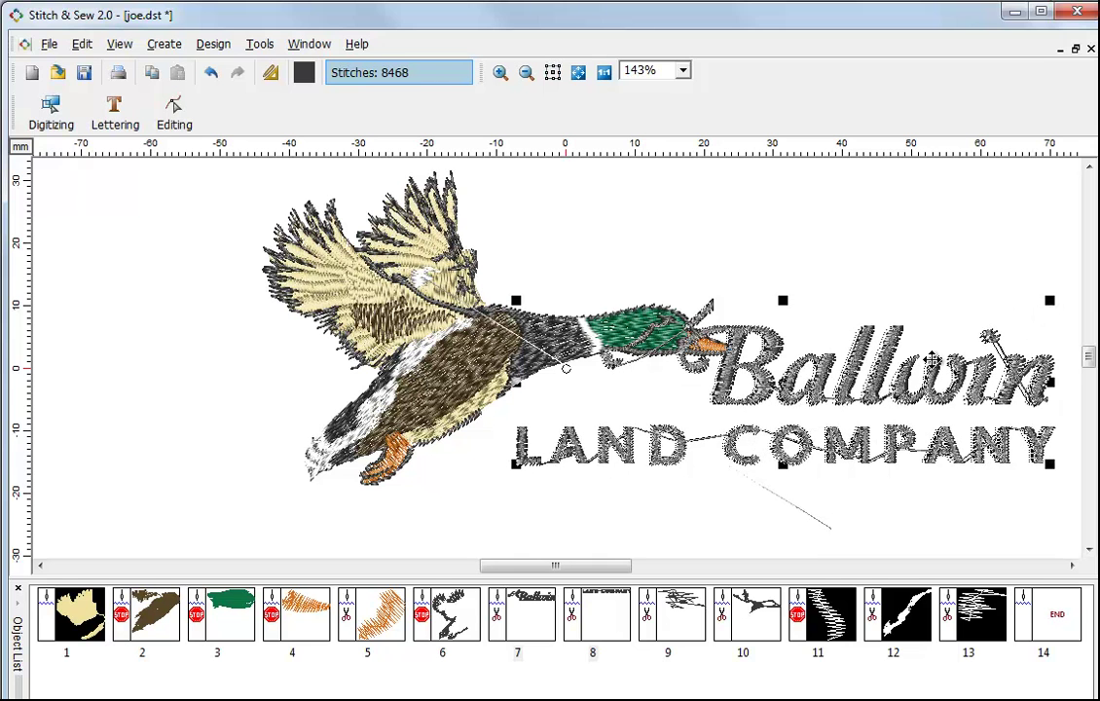
click(690, 339)
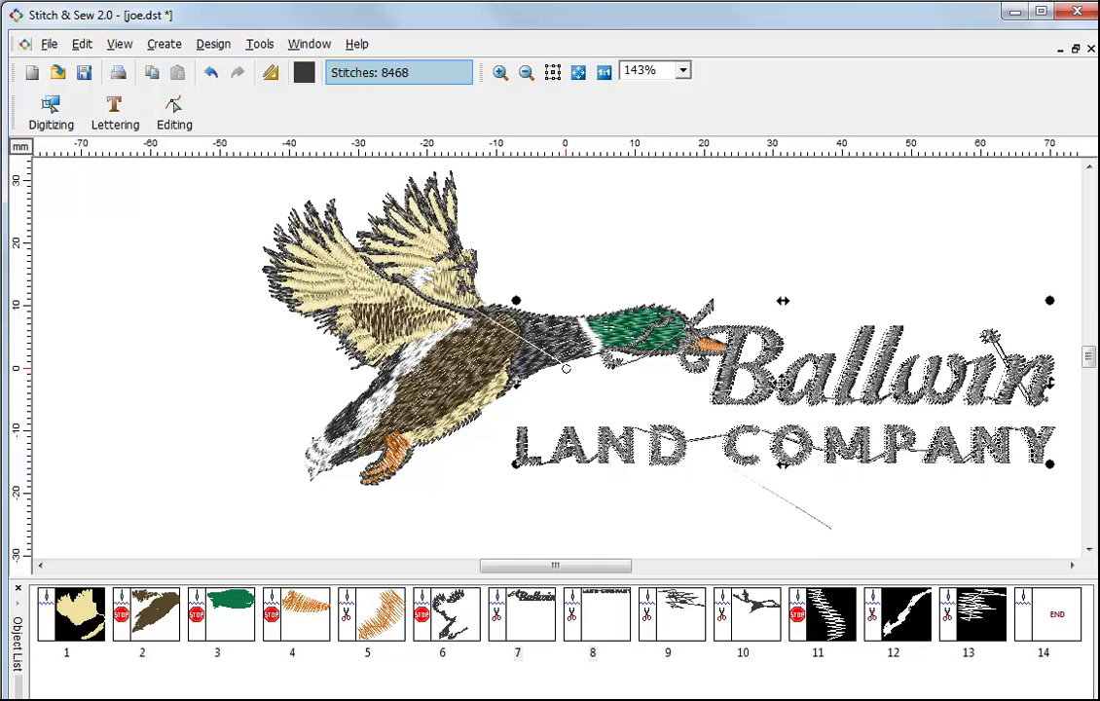
drag(1045, 294, 1004, 260)
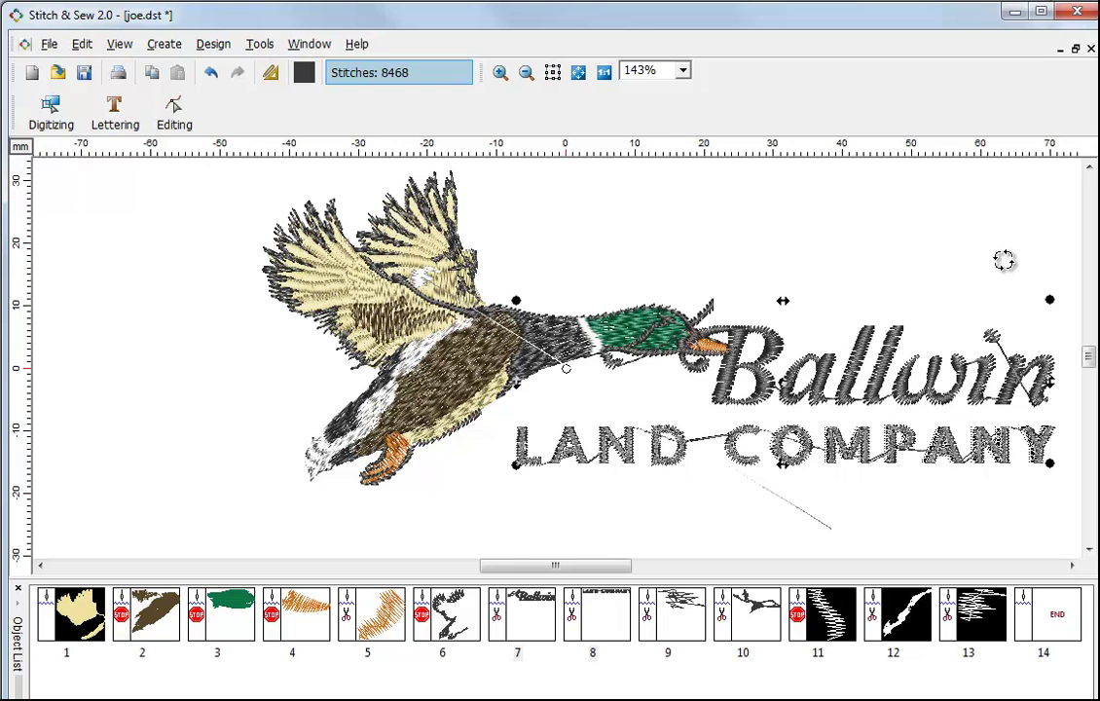
right_click(849, 258)
click(915, 270)
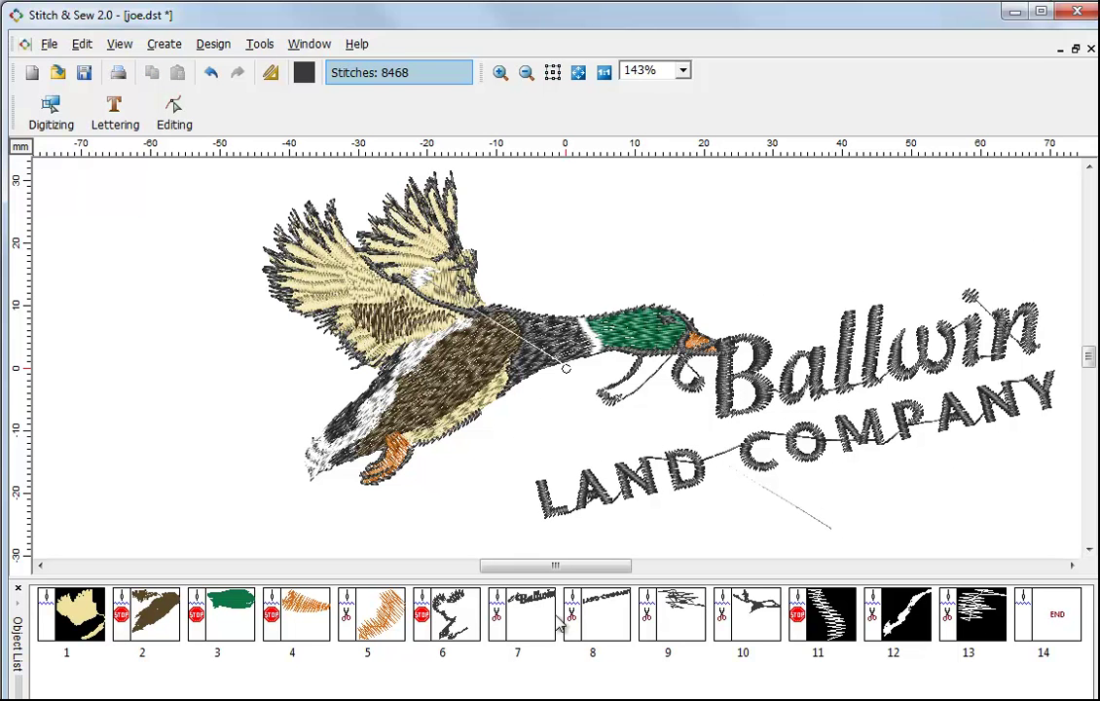
- Delete the two rotated lettering objects, and undo the deletion, rotation and move back to the original layout
click(521, 614)
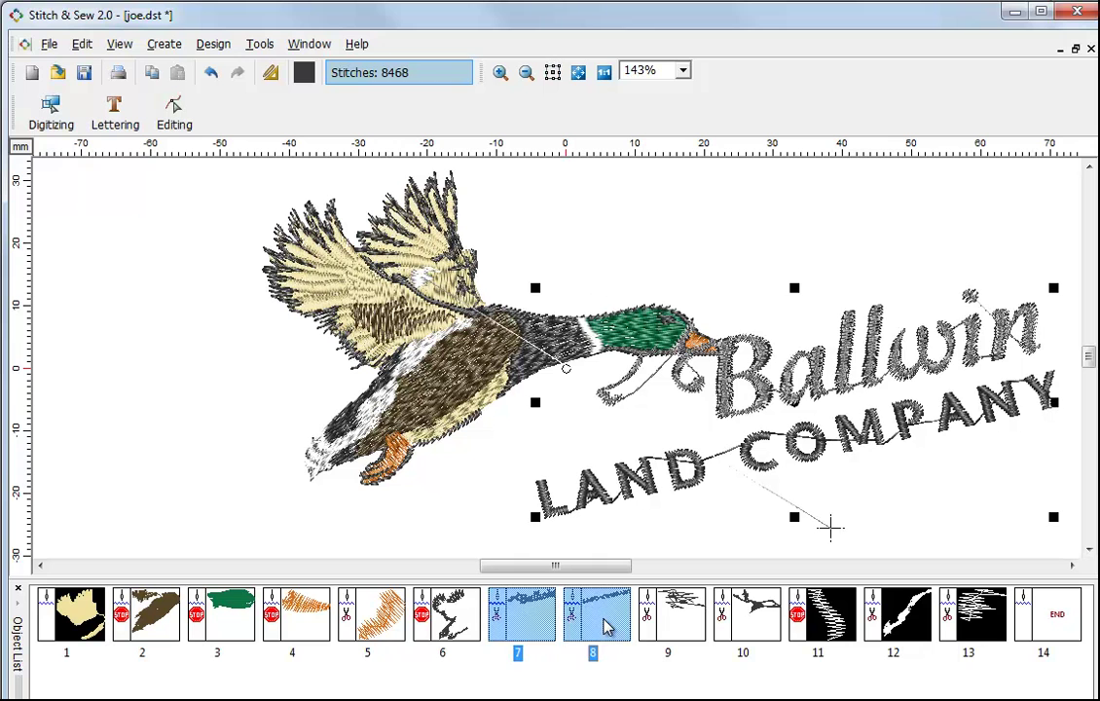
right_click(860, 419)
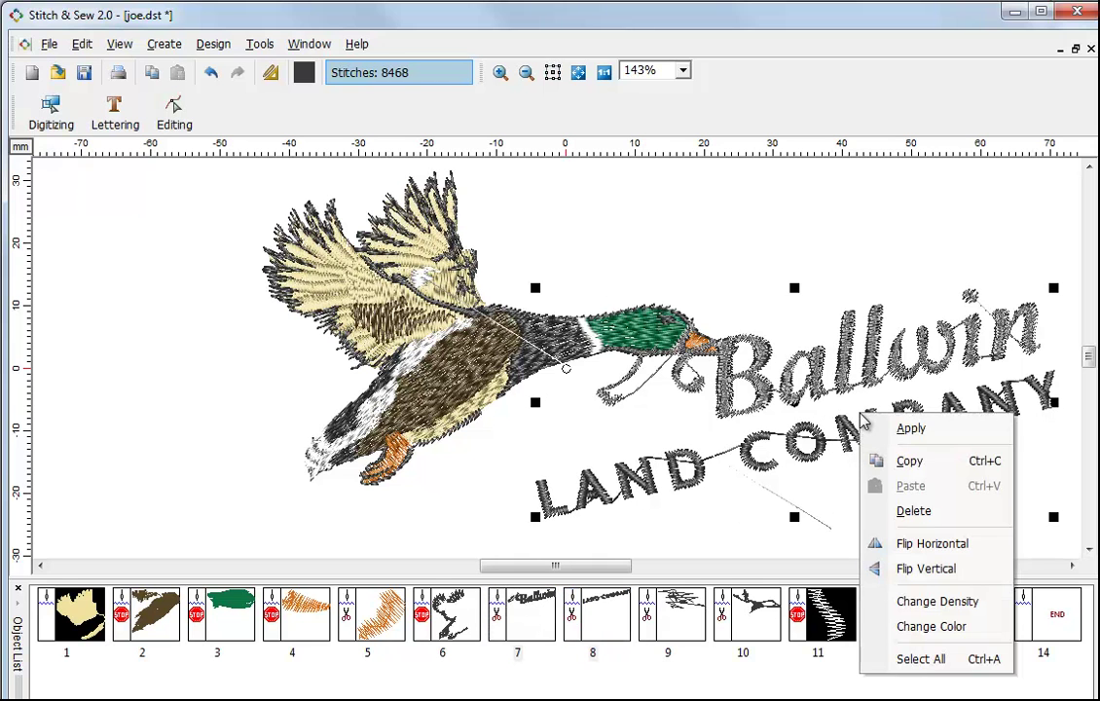
click(916, 510)
click(210, 73)
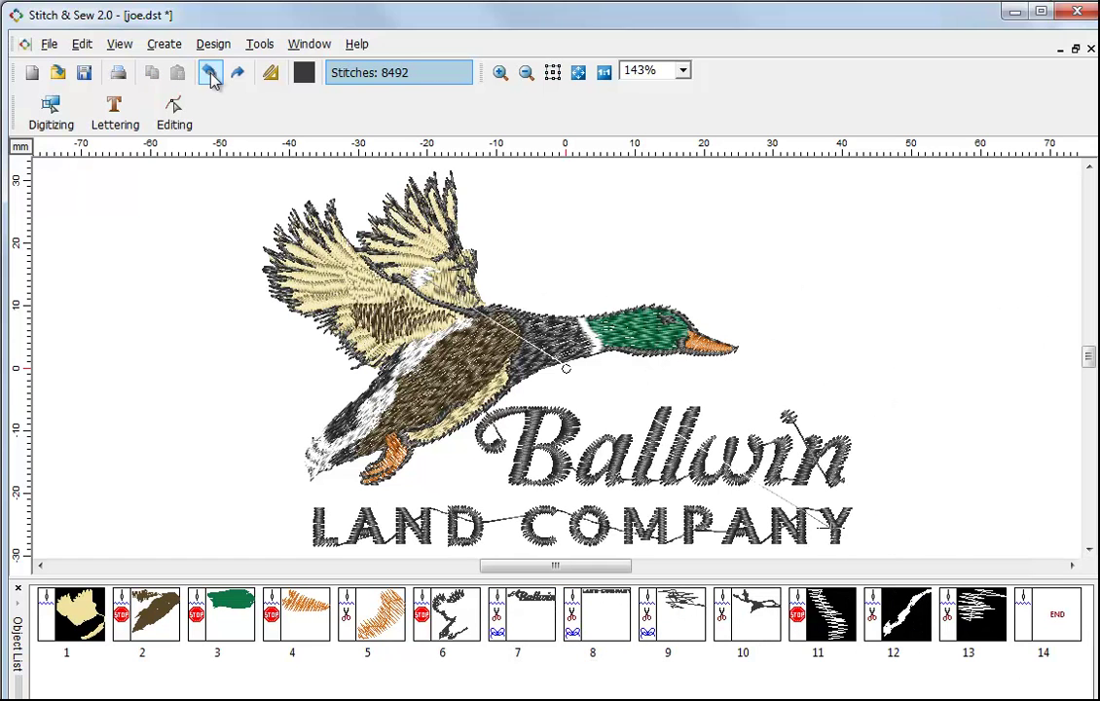
- Open the "LAND COMPANY" lettering for stitch-level editing, with the letters around "COM" in close view
click(499, 72)
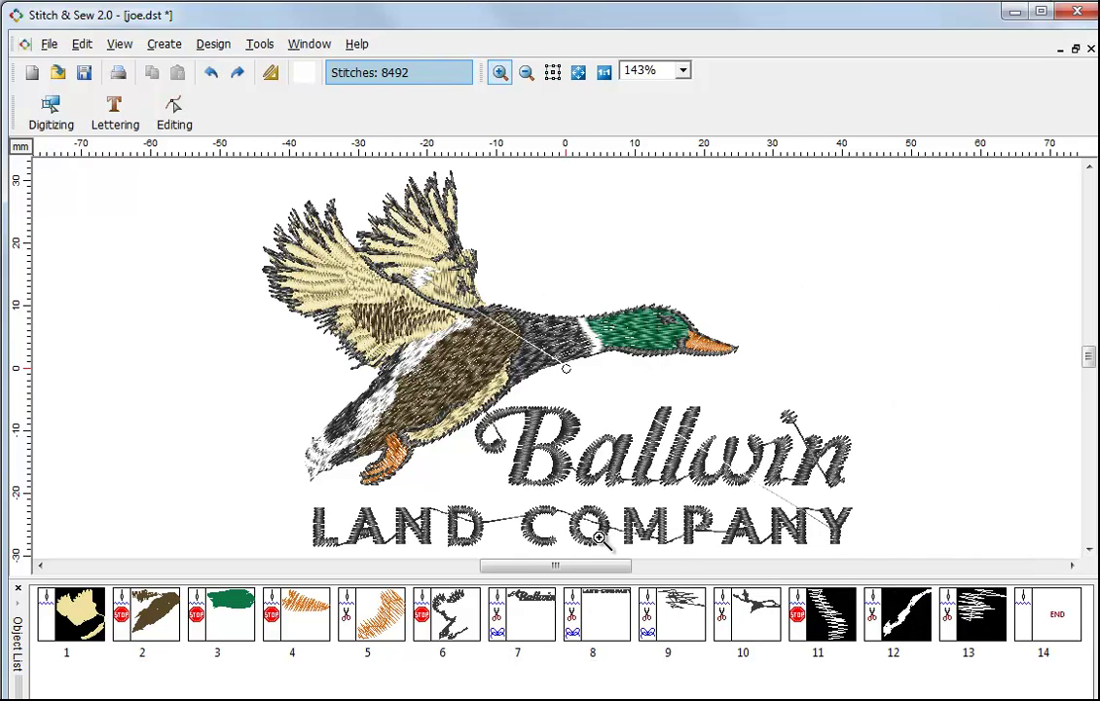
drag(491, 485, 695, 556)
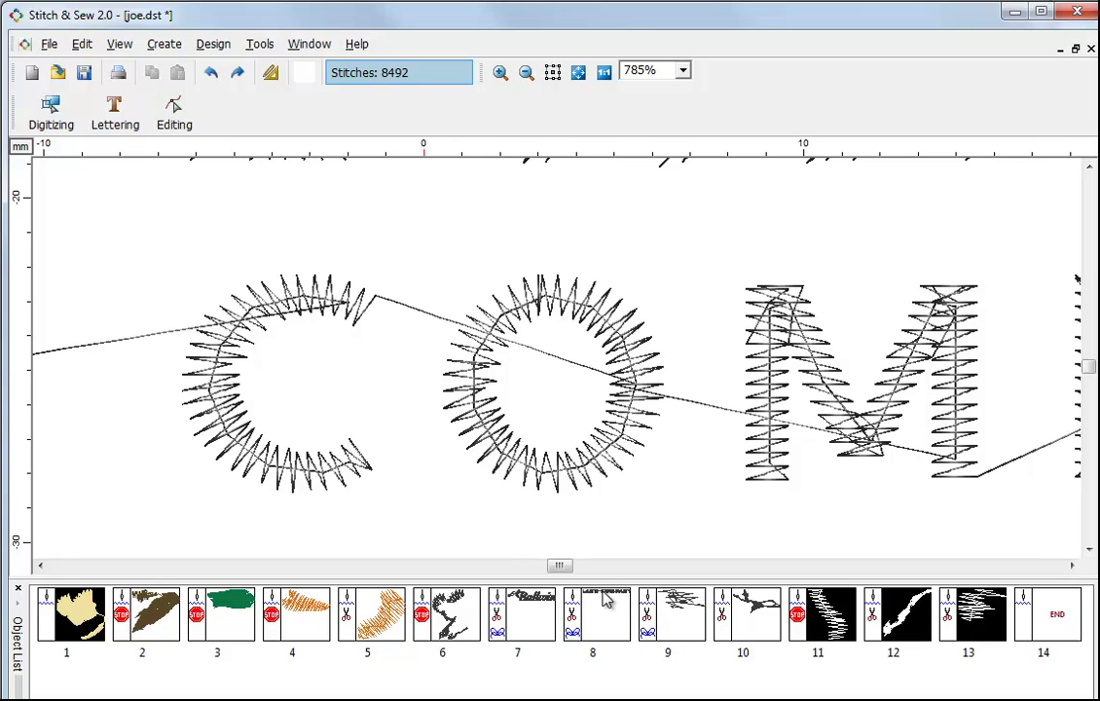
click(219, 348)
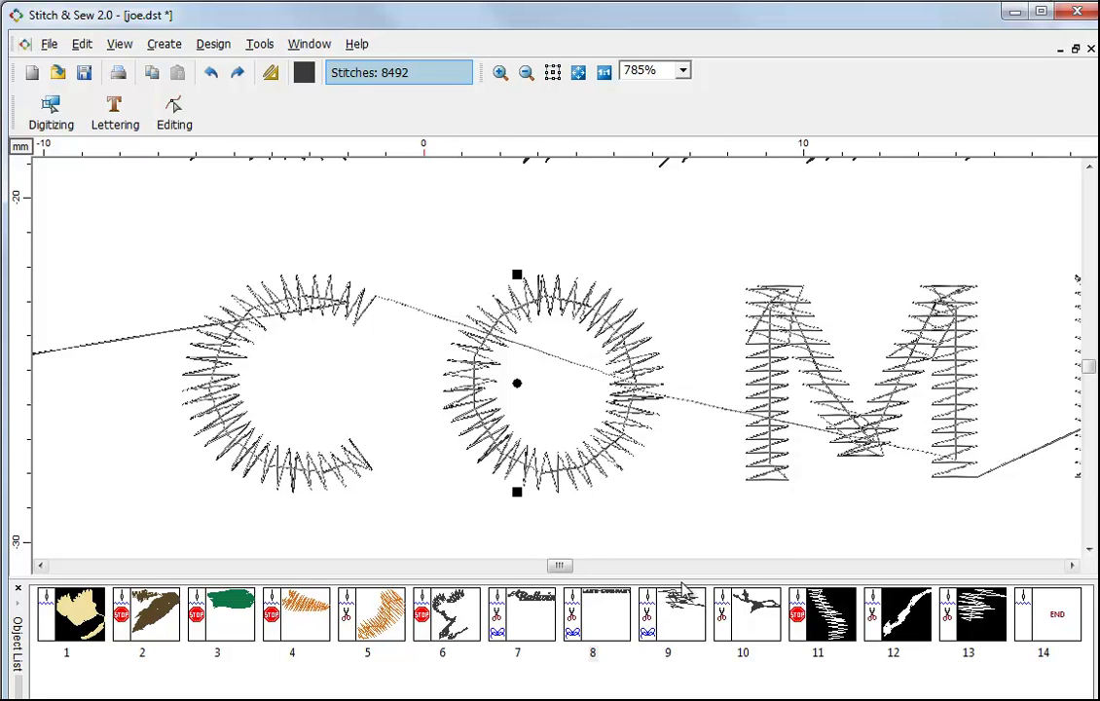
click(610, 615)
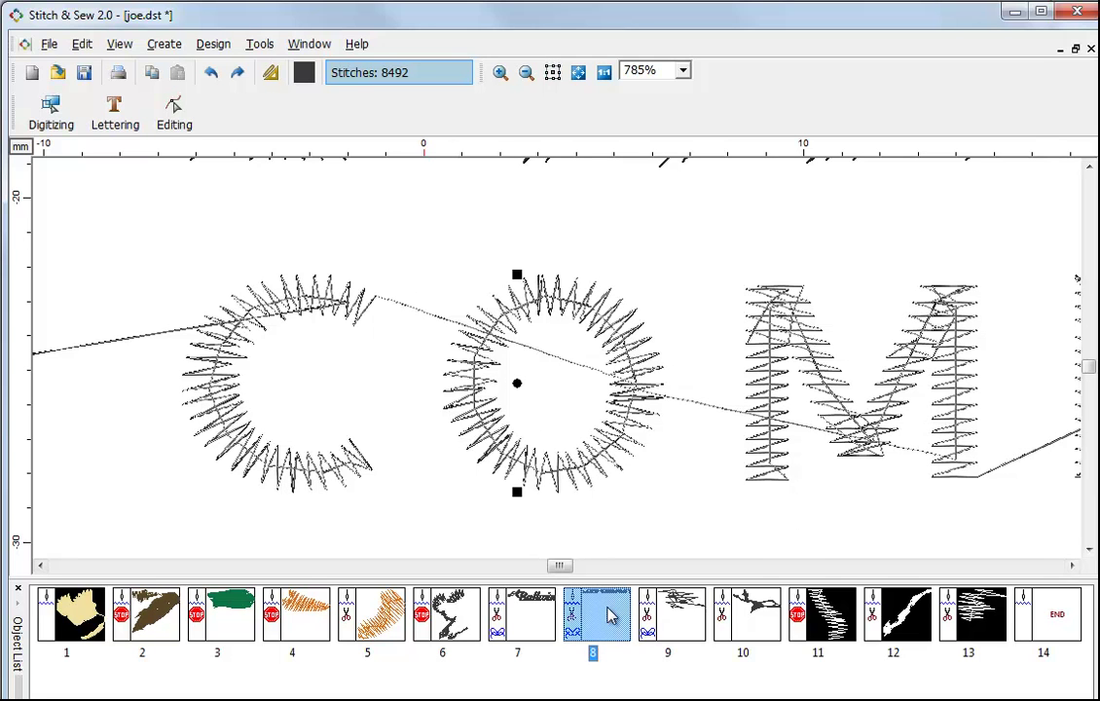
click(175, 125)
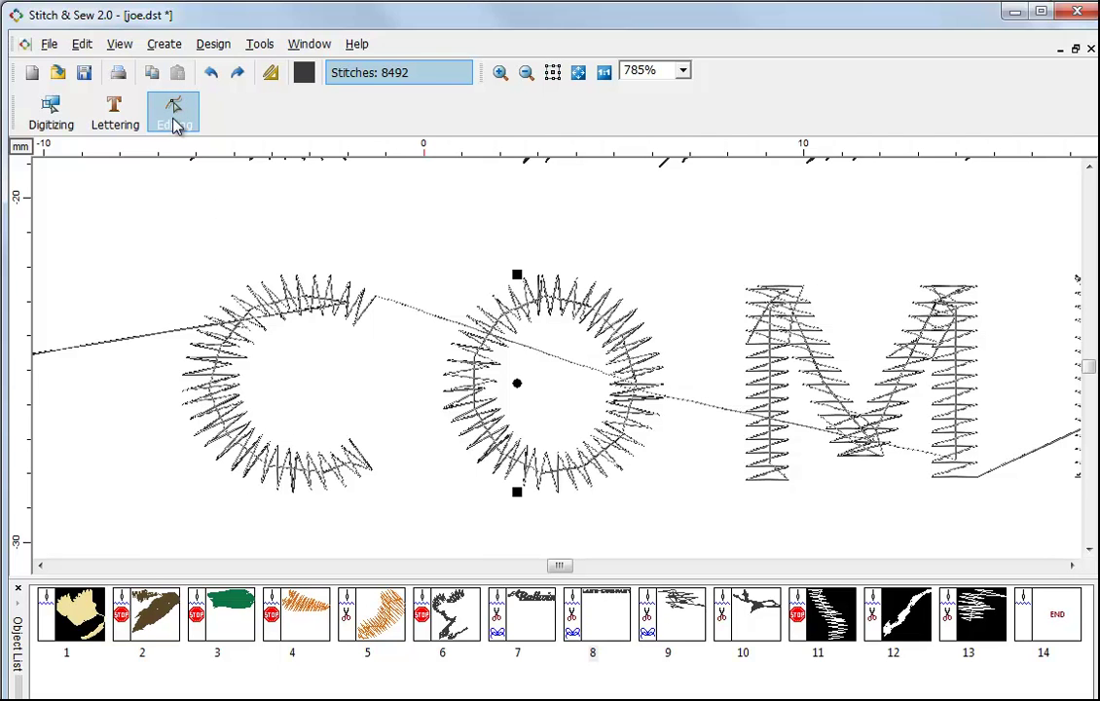
click(254, 117)
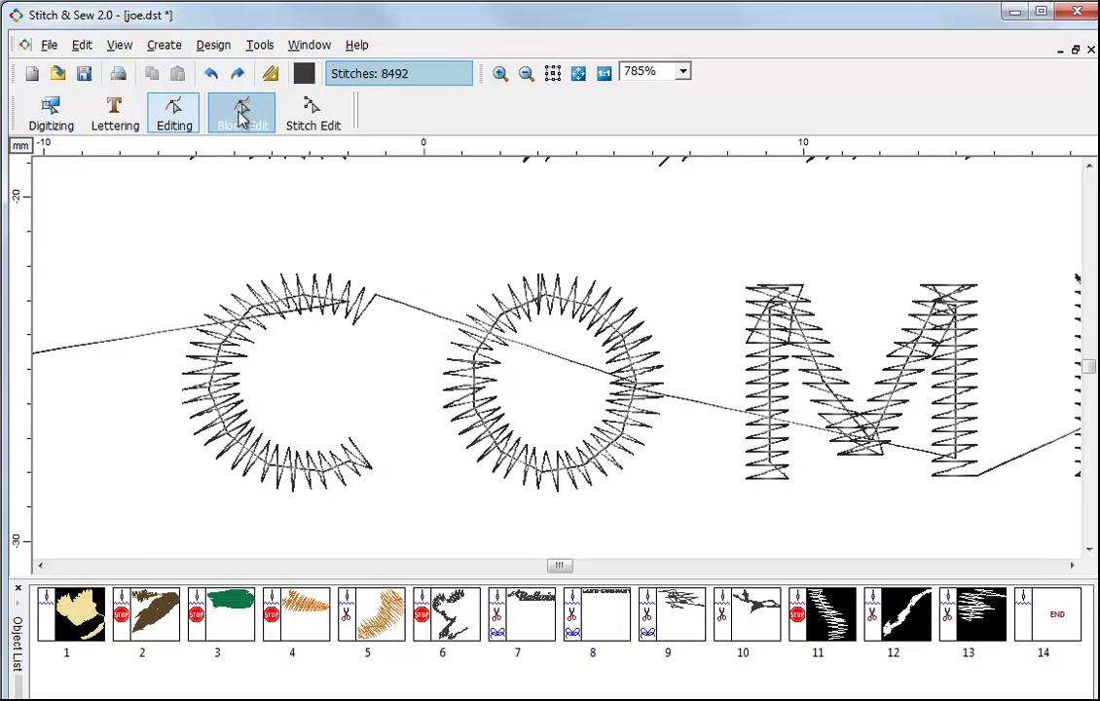
click(308, 122)
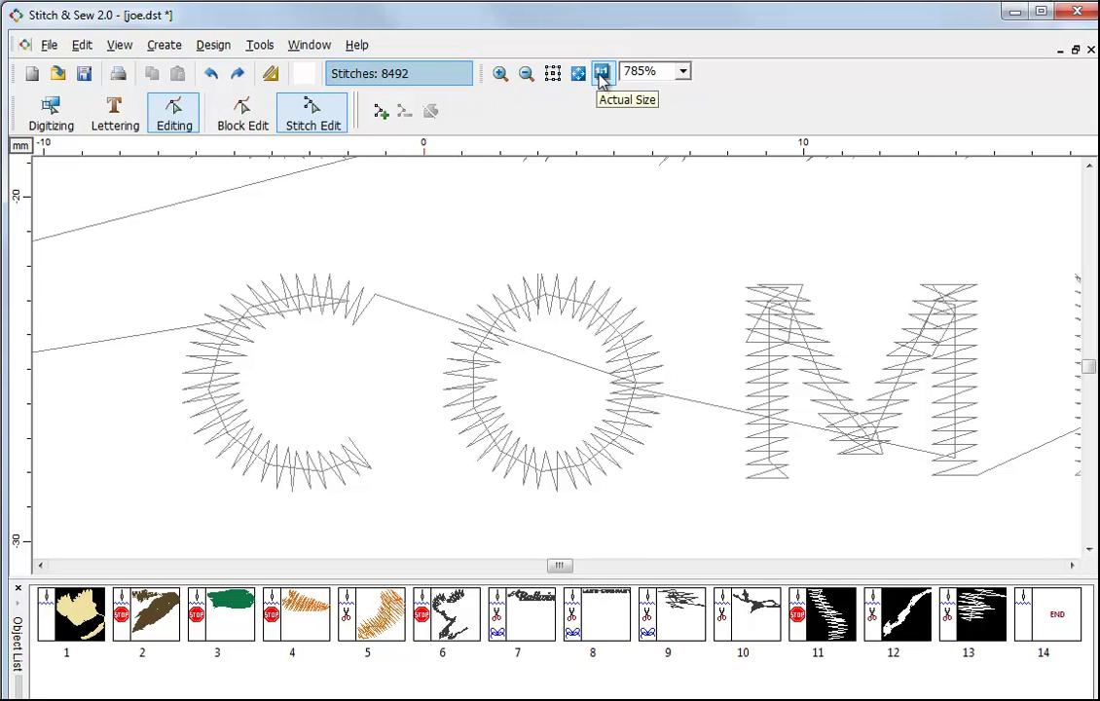
click(524, 75)
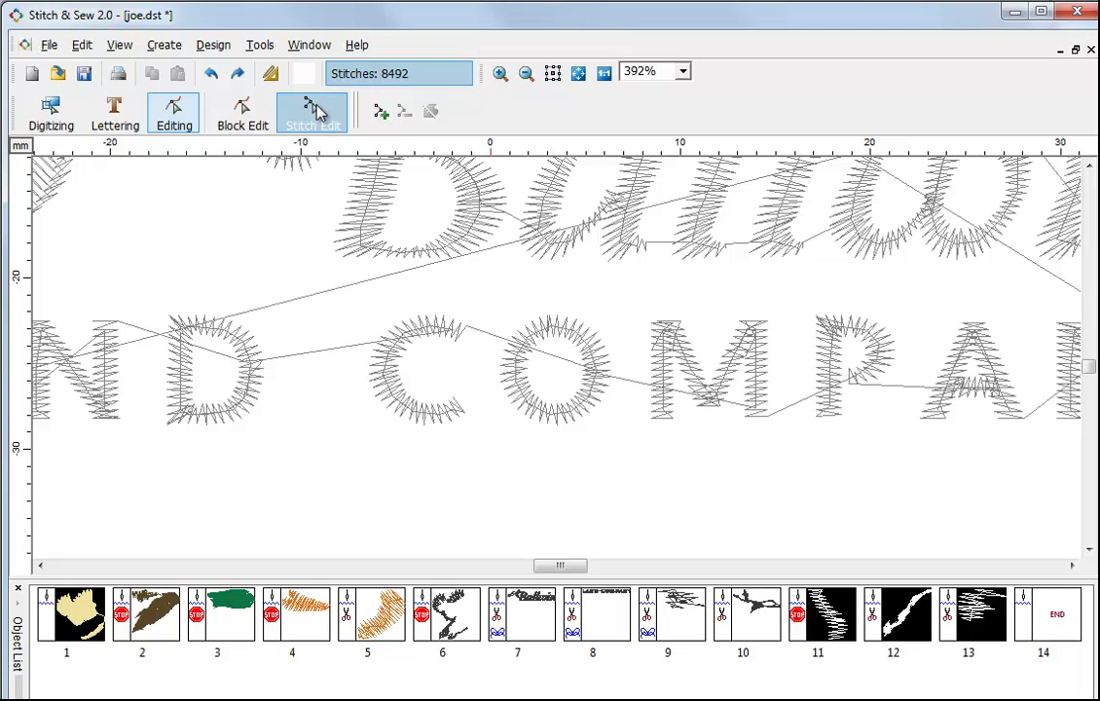
- Try moving a stitch point at the upper end of the C in "COMPANY", and undo the move
click(457, 343)
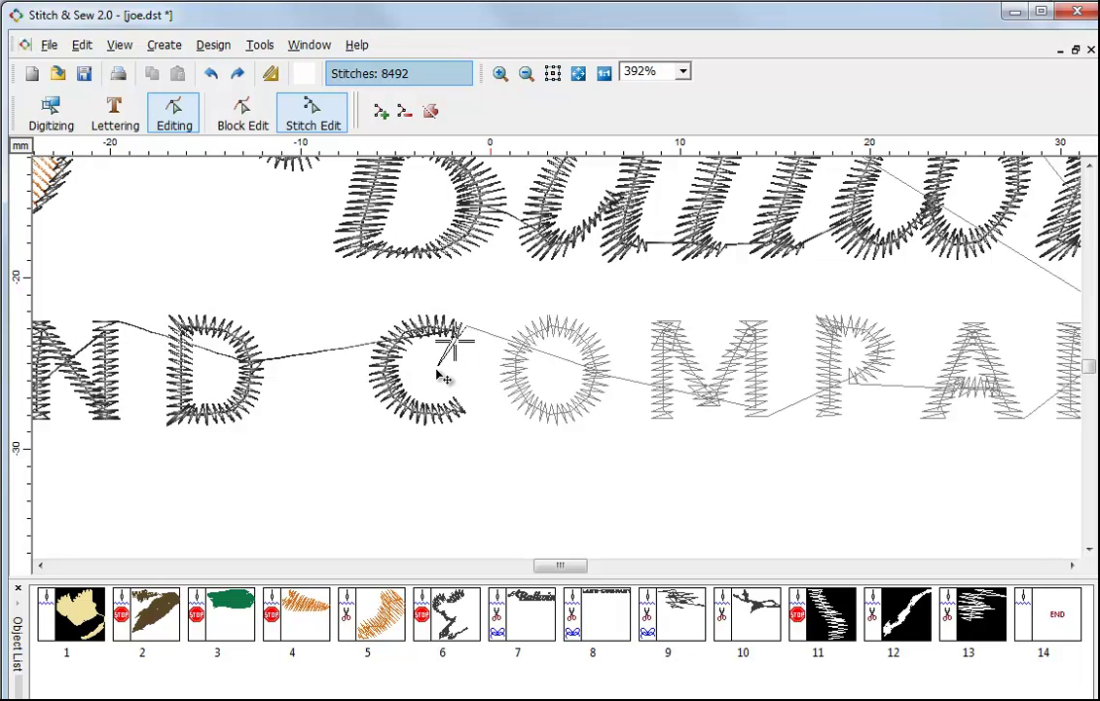
drag(455, 343, 569, 266)
key(ctrl+z)
- Step through the stitches to the end of the connecting stitch from C to O and split the lettering object there
key(Right)
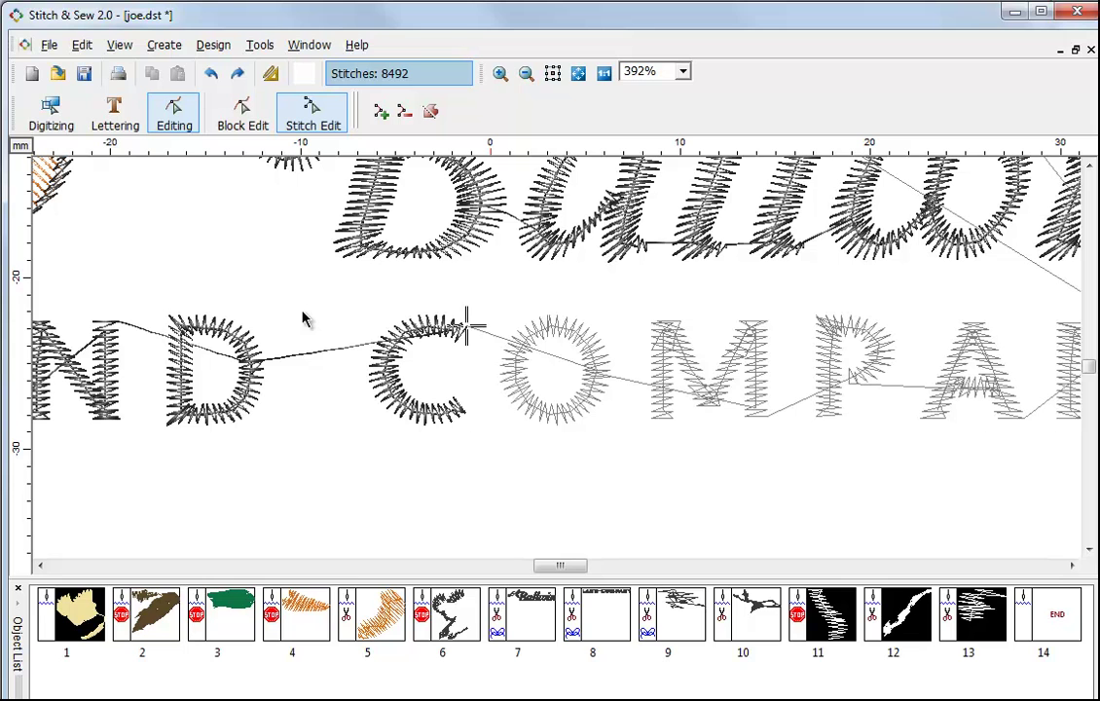
key(Right)
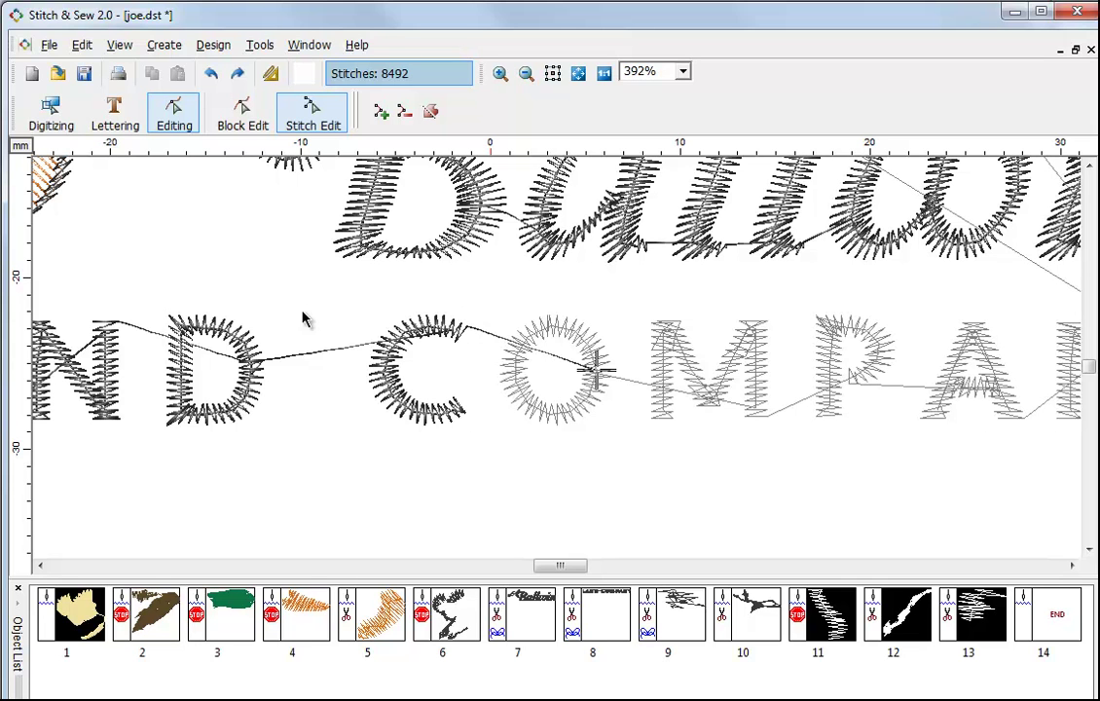
key(Left)
key(Right)
key(Left)
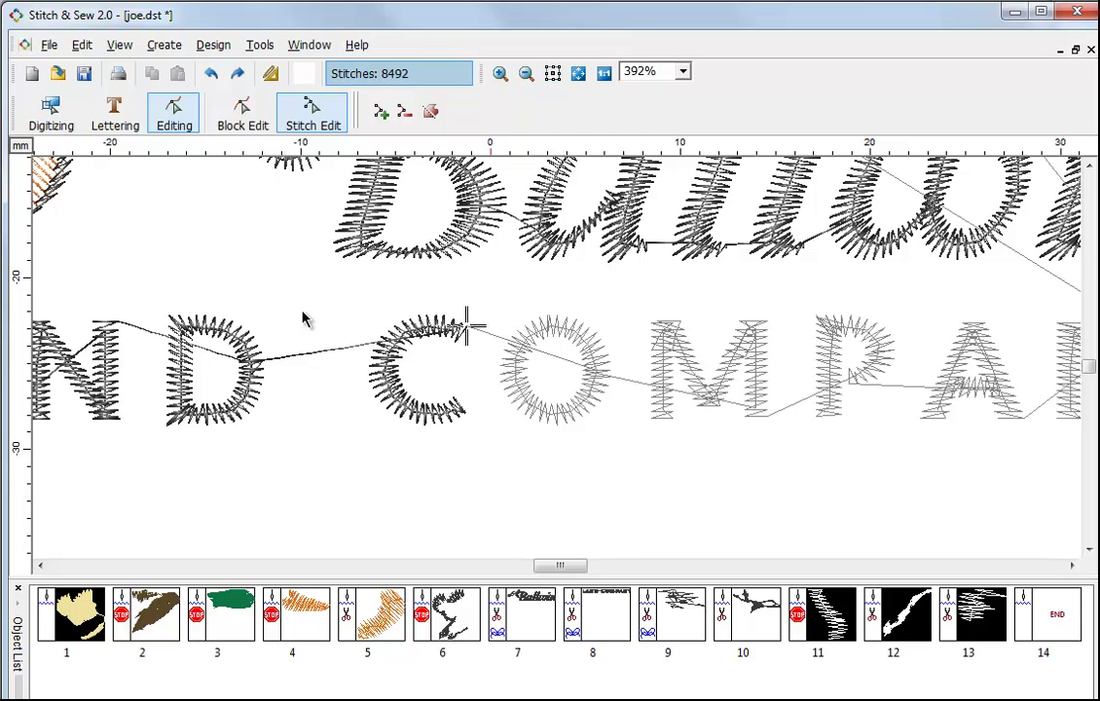
key(Left)
key(Left)
key(Left)
key(Left)
key(Left)
key(Left)
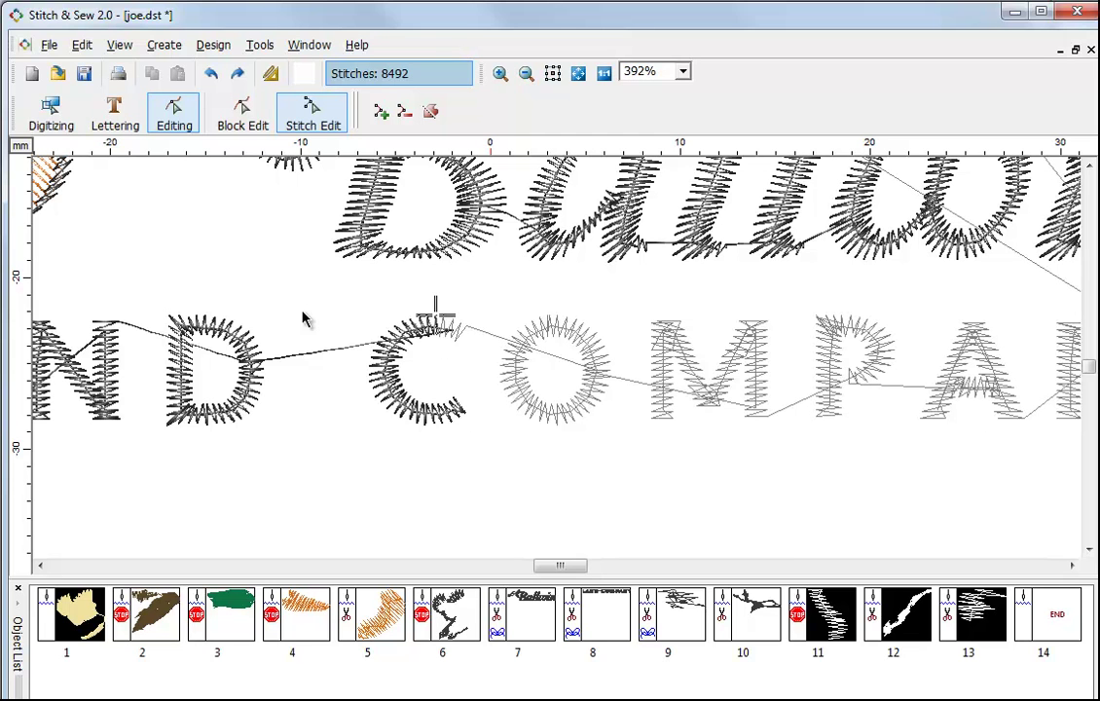
key(Right)
key(Right)
key(Right)
key(Right)
key(Right)
key(Right)
key(Right)
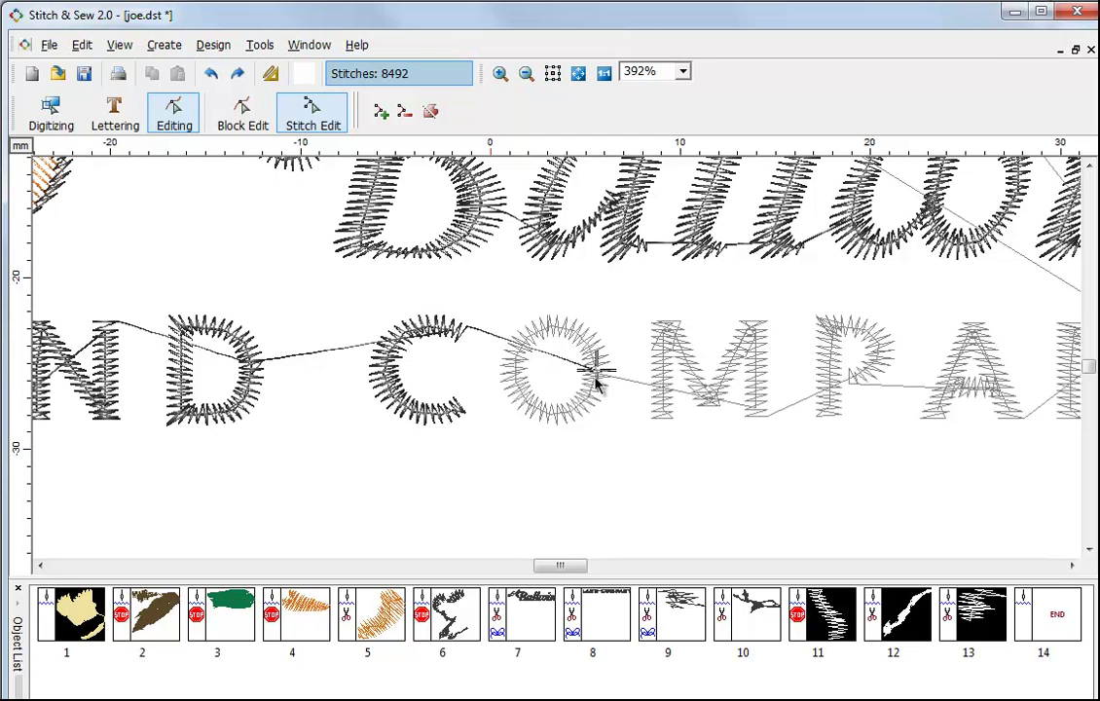
click(431, 113)
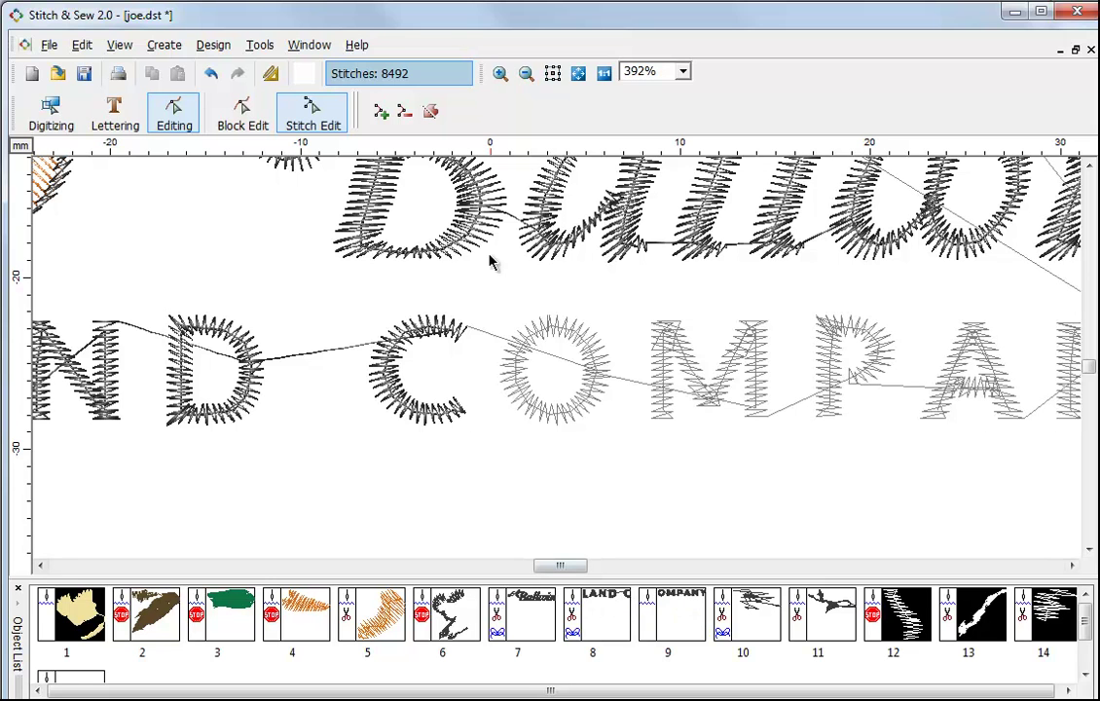
- Split the O of "COMPANY" into its own object at the end of the connecting stitch into the M
click(609, 372)
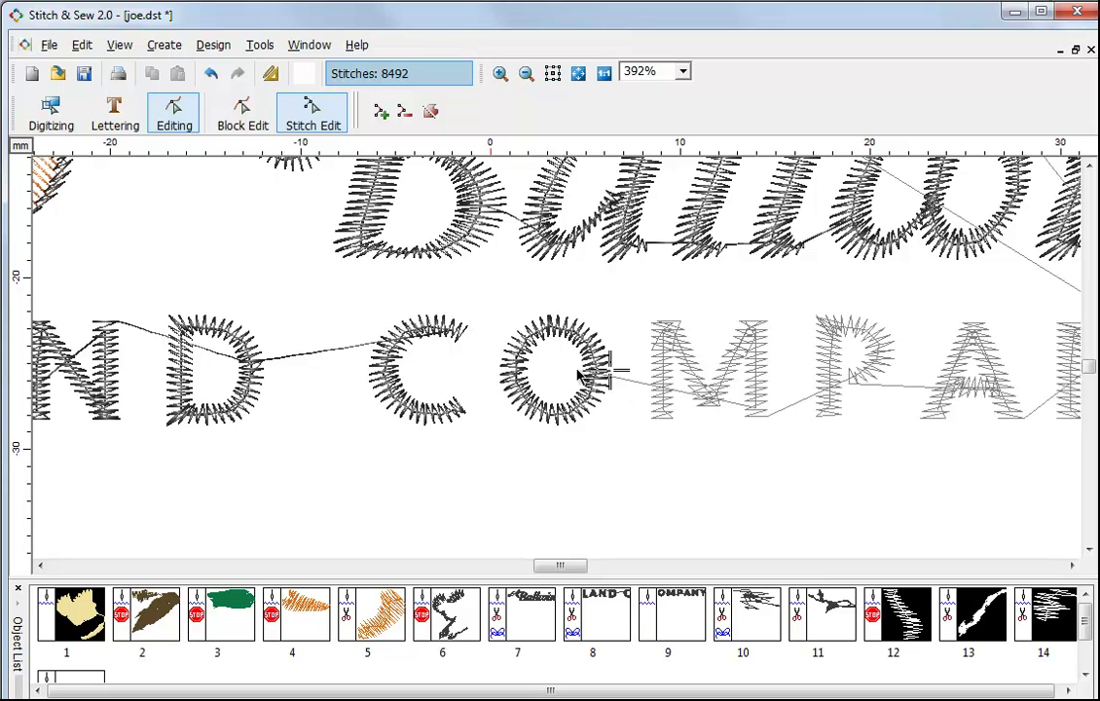
key(Right)
key(Right)
key(Right)
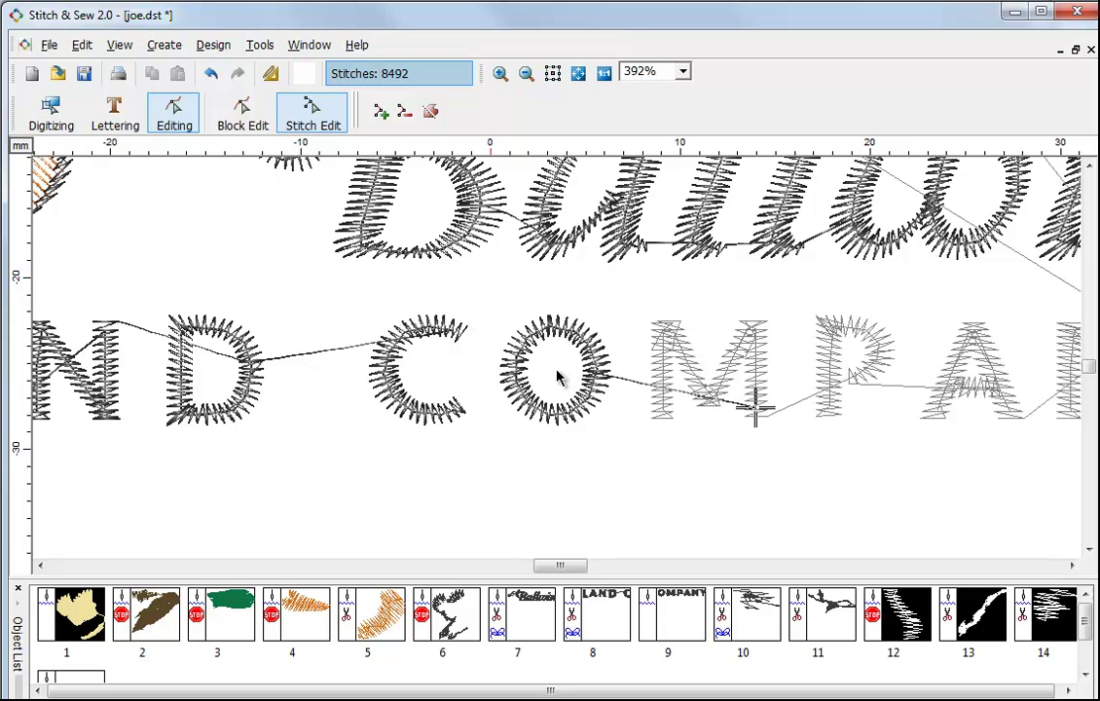
click(430, 111)
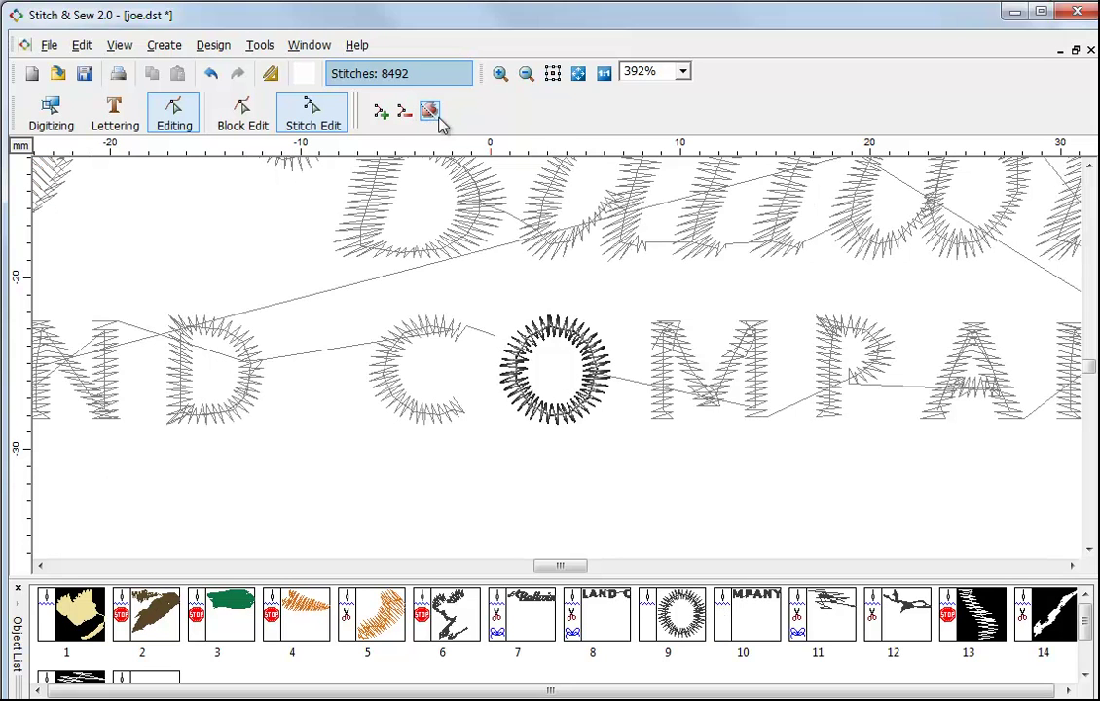
- Split the M of "COMPANY" into its own object at the end of the connecting stitch into the P
click(769, 403)
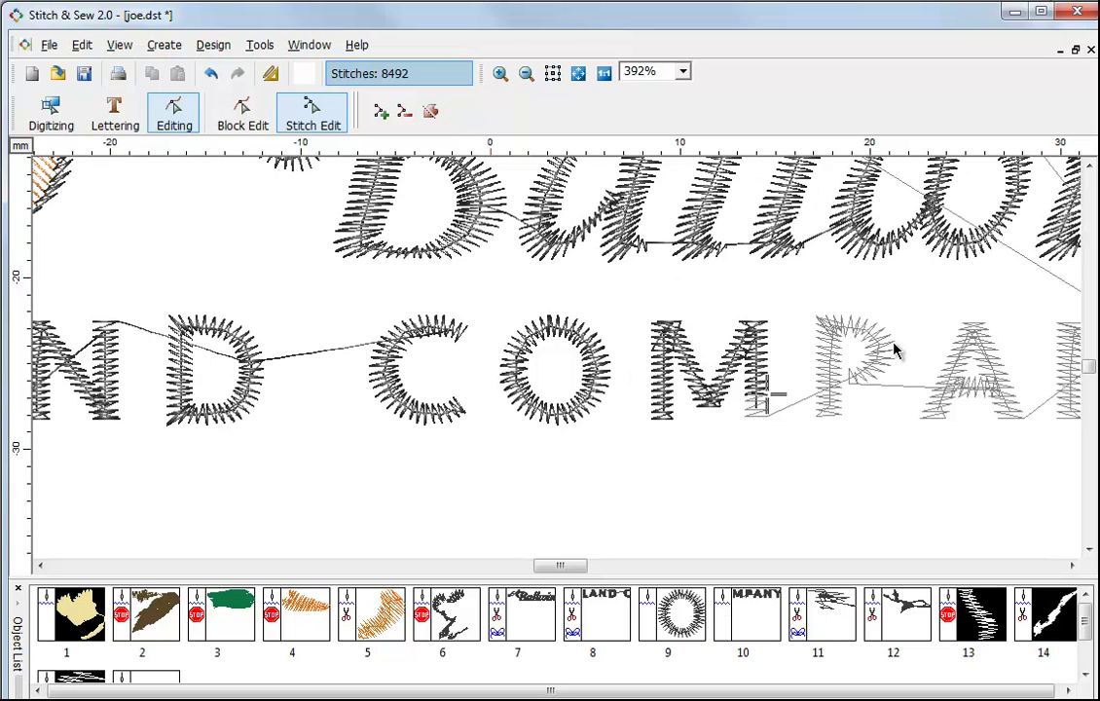
key(Right)
key(Right)
key(Right)
key(Right)
key(Right)
key(Right)
key(Right)
key(Right)
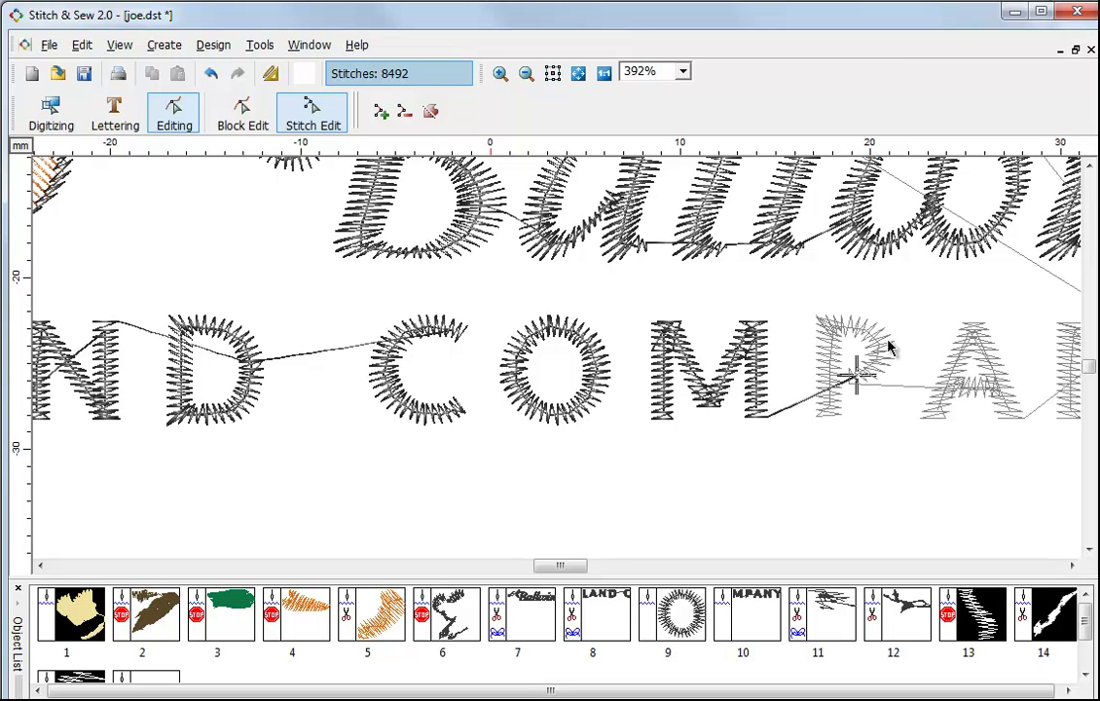
click(431, 111)
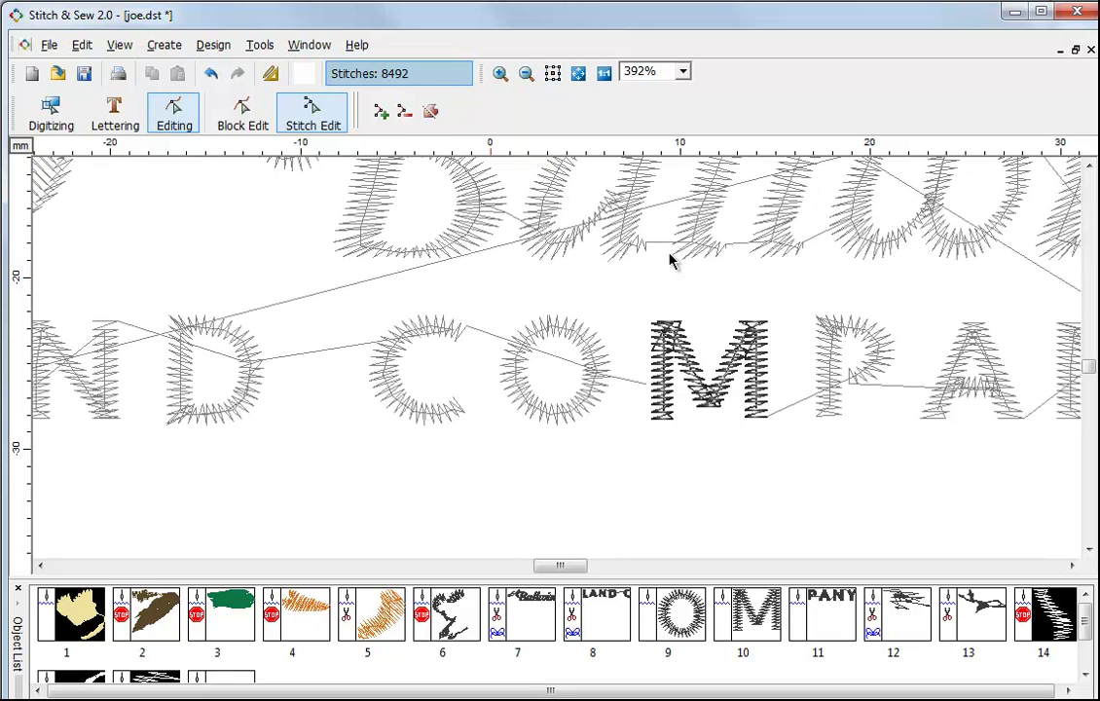
- Split the P of "COMPANY" into its own object at the end of the connecting stitch into the A
click(867, 382)
key(Right)
key(Right)
key(Right)
key(Right)
key(Right)
key(Right)
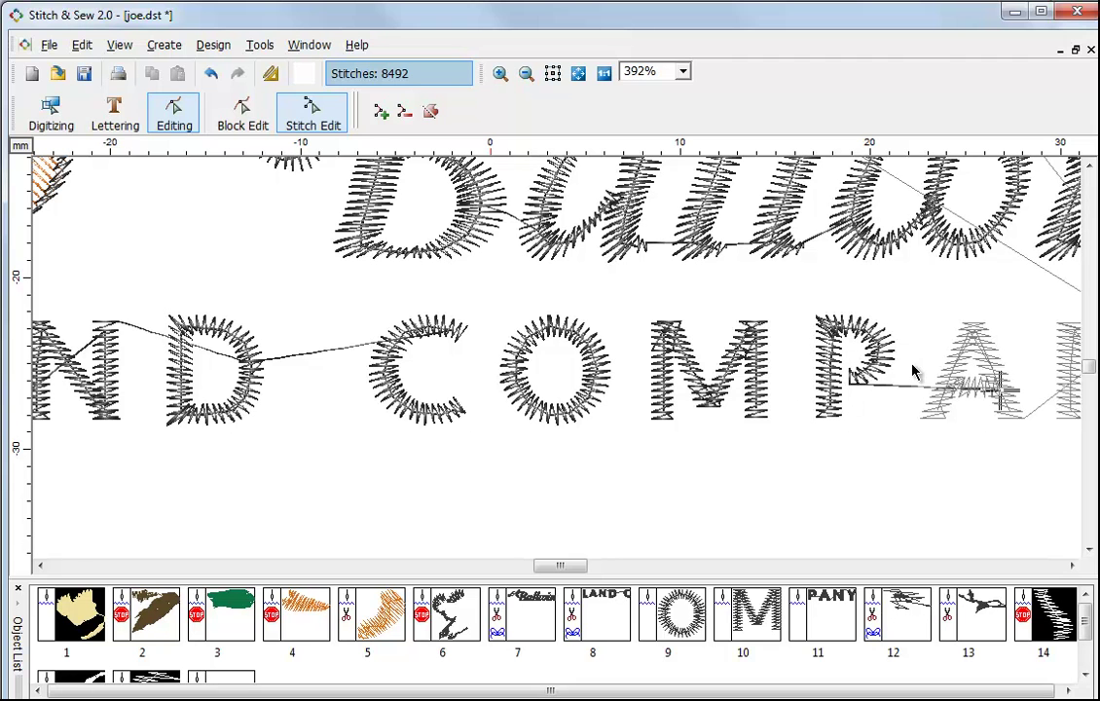
click(431, 111)
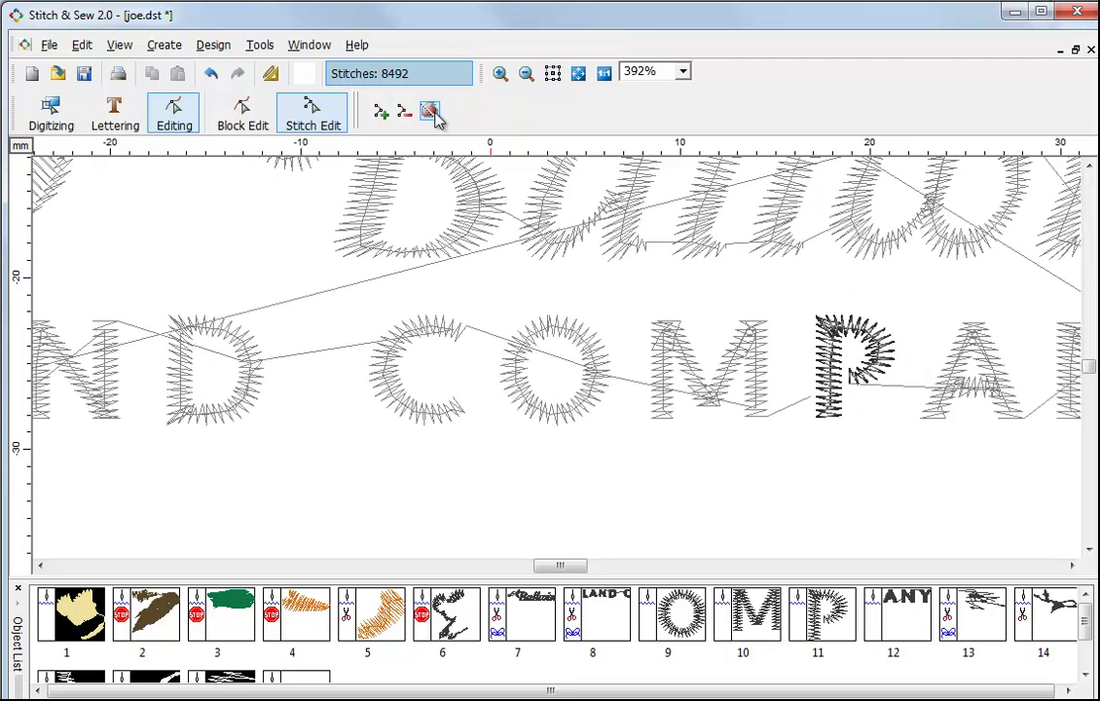
- Step through the stitches to the end of the D in "LAND" and split the lettering there, separating "LAND" from the C
click(261, 355)
key(Left)
key(Left)
key(Left)
key(Left)
key(Left)
key(Left)
key(Left)
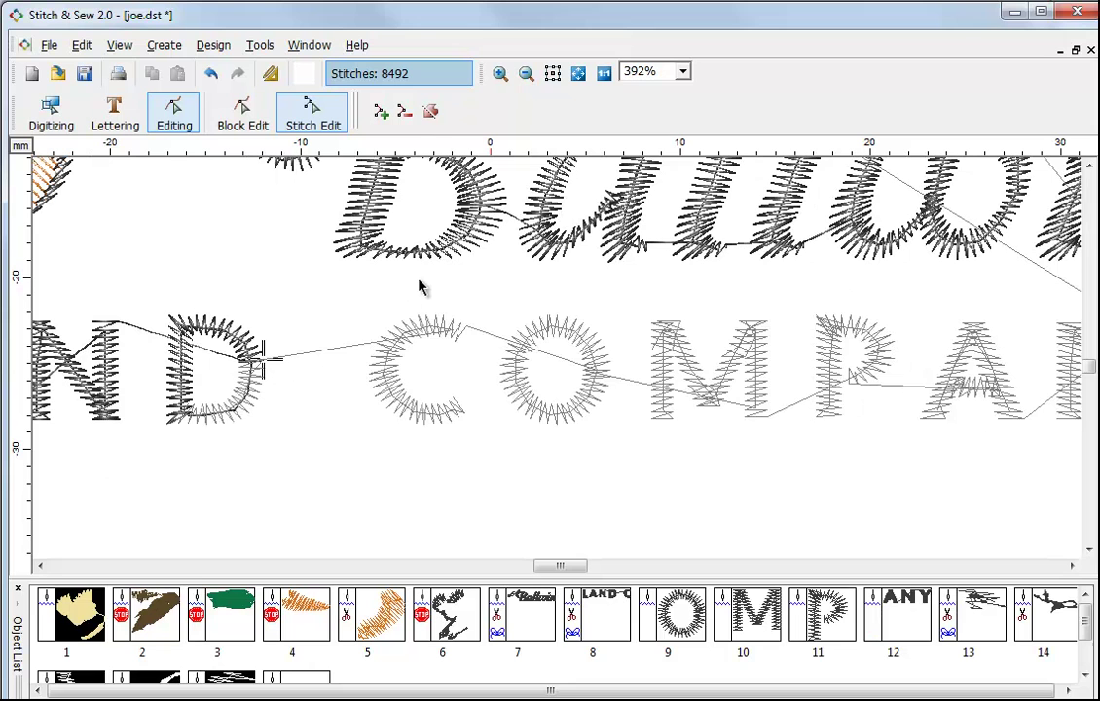
key(Right)
key(Right)
key(Right)
key(Right)
key(Right)
key(Right)
key(Right)
key(Right)
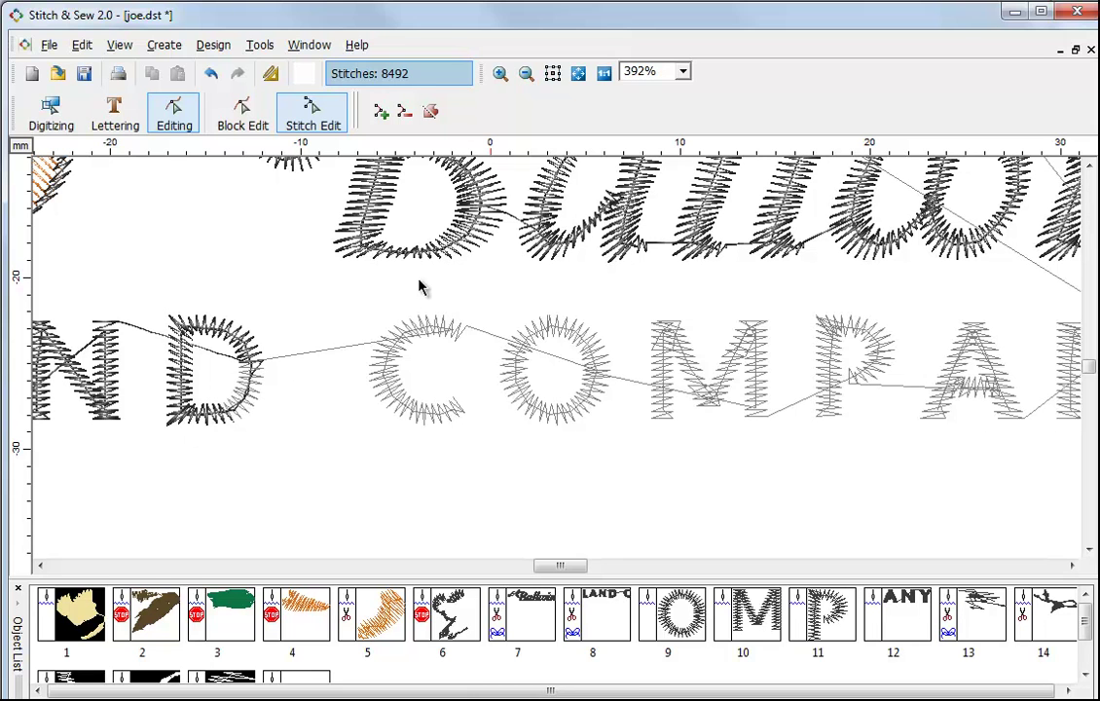
key(Right)
key(Right)
key(Right)
key(Right)
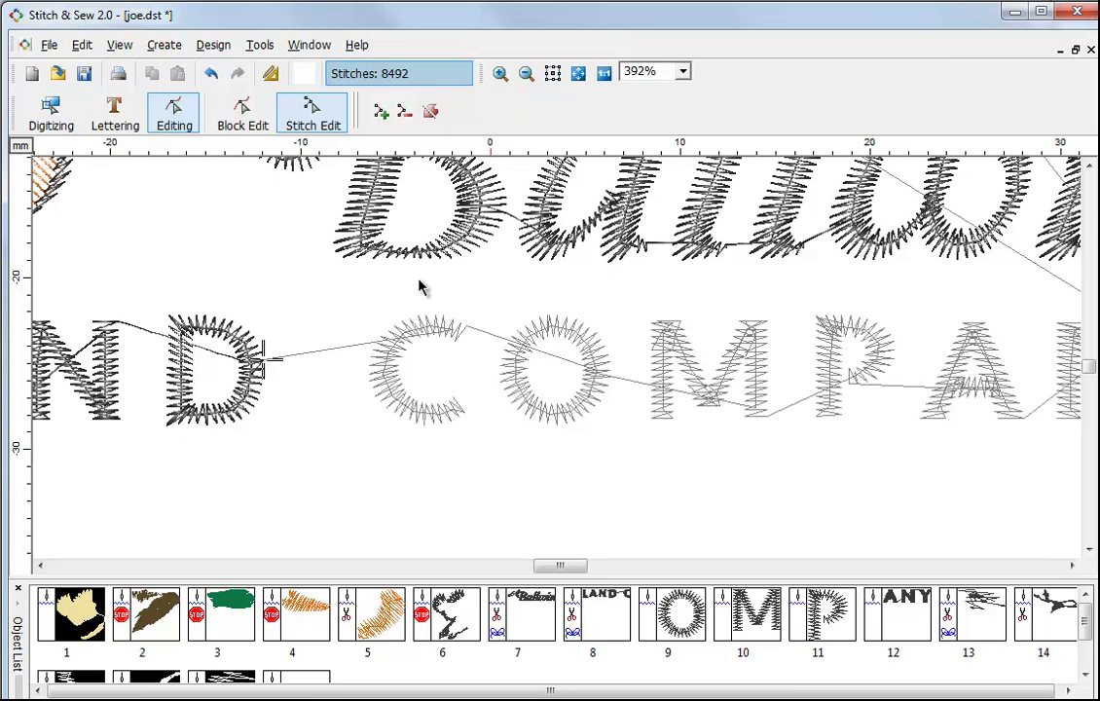
click(433, 112)
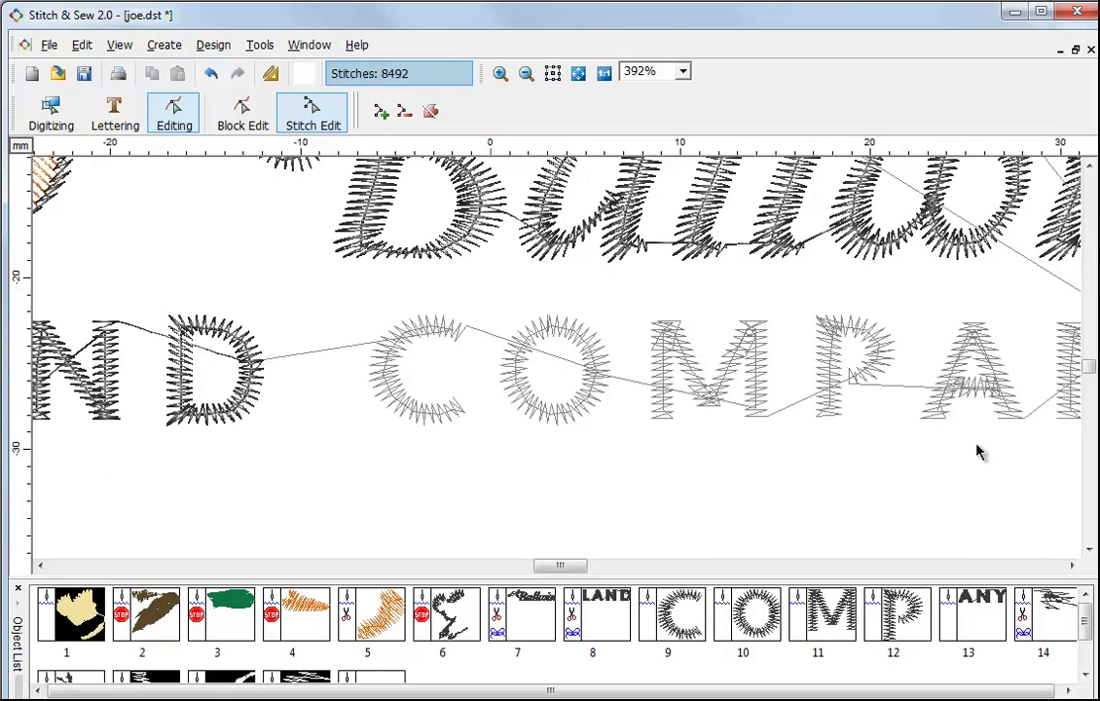
- Split the A of "COMPANY" into its own object at the end of the connecting stitch into the N
click(1071, 566)
drag(1072, 568, 1072, 570)
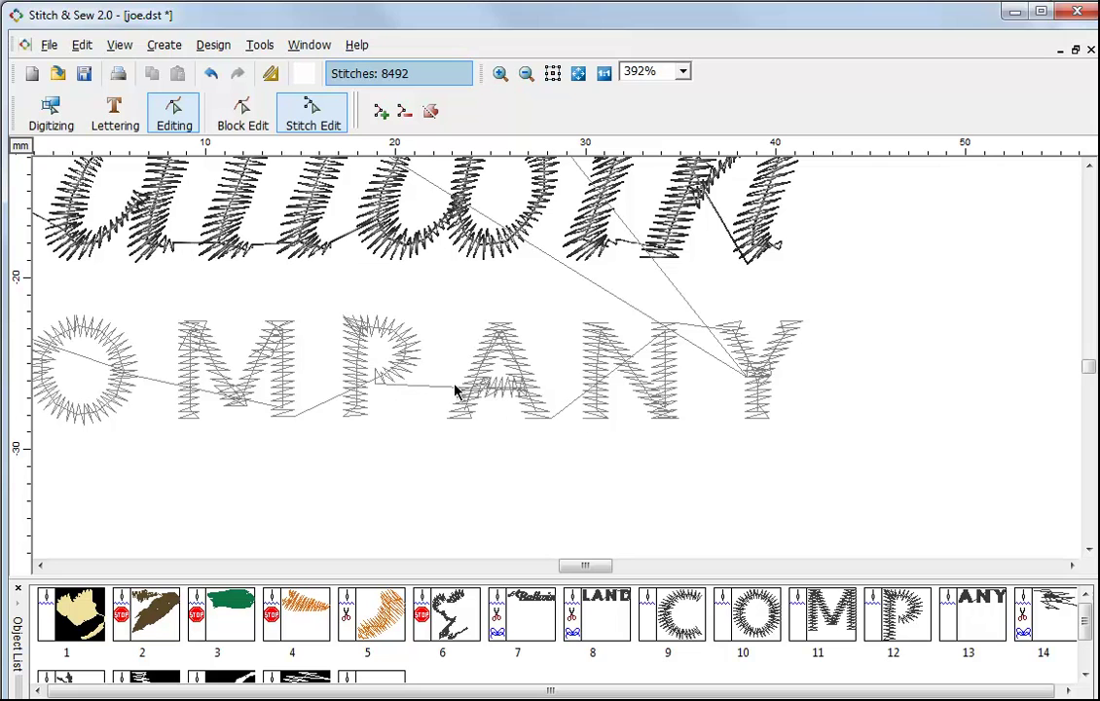
click(552, 418)
drag(552, 419, 580, 312)
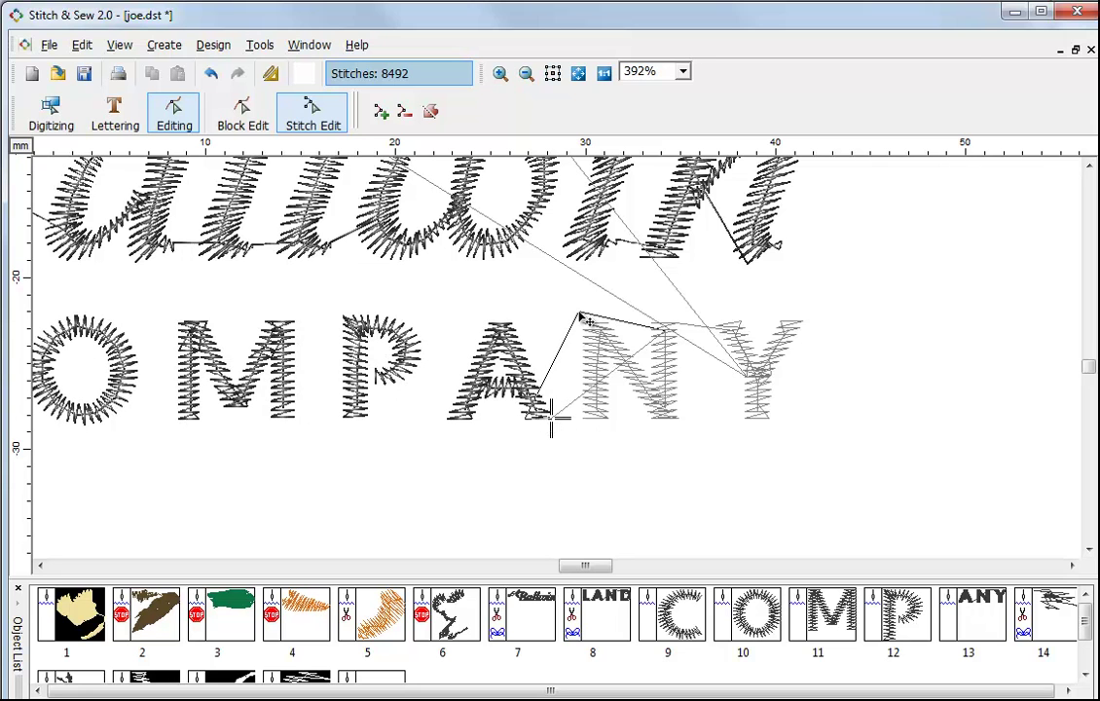
key(ctrl+z)
key(Right)
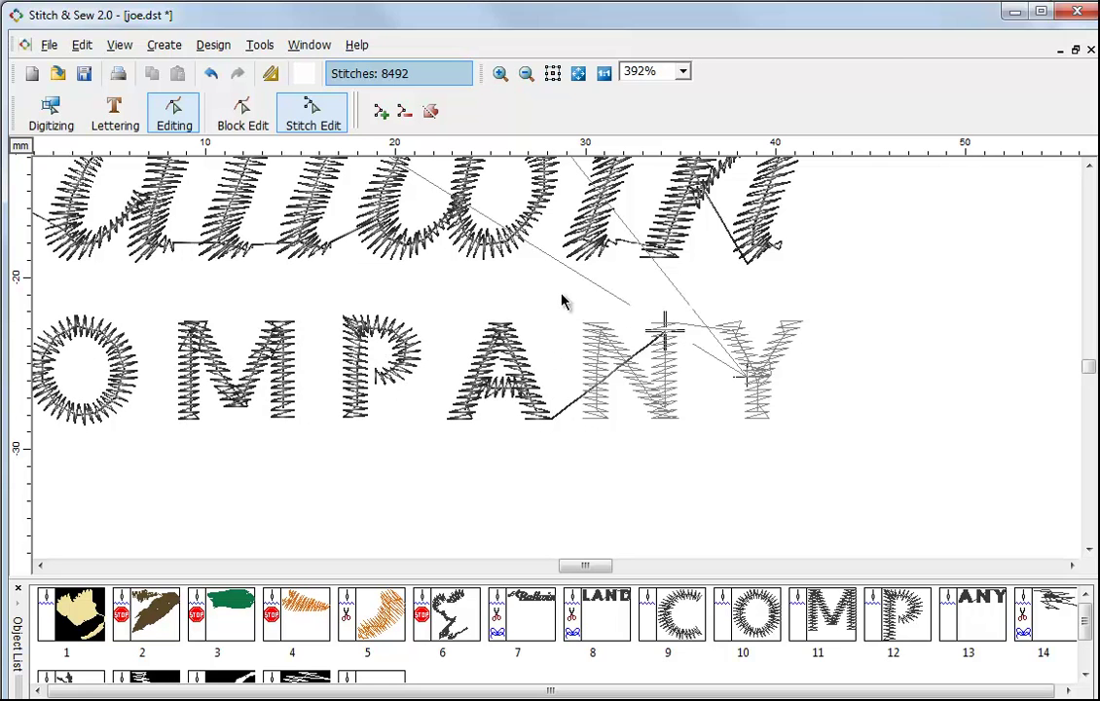
click(431, 111)
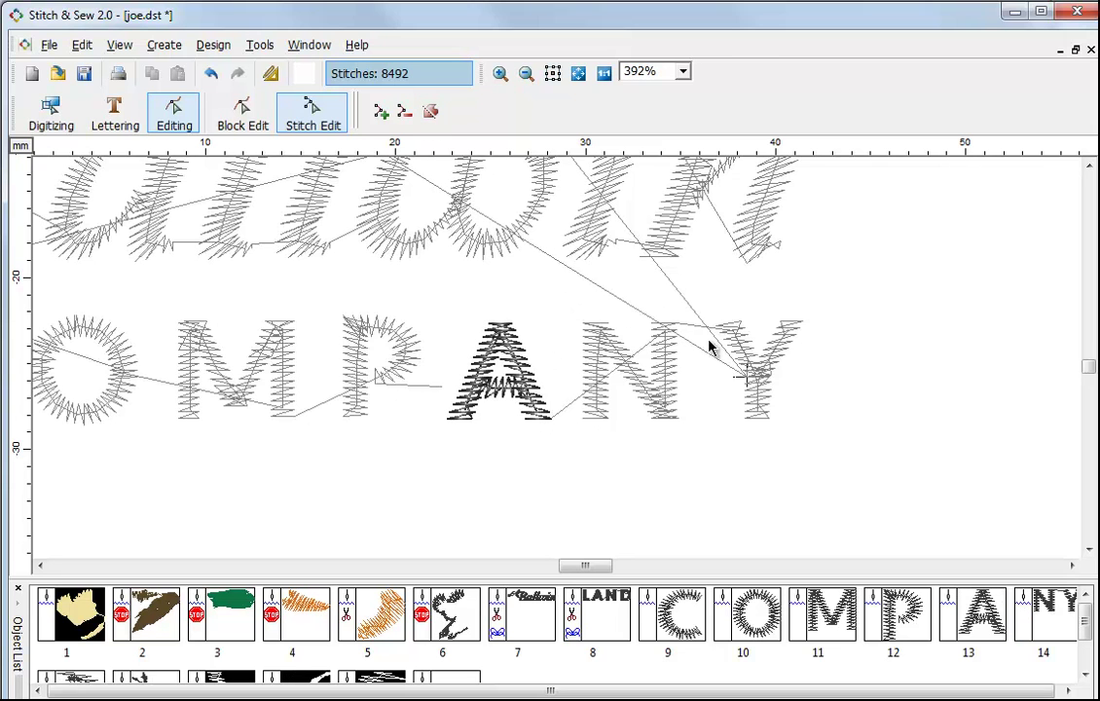
- Step back through the Y's stitches to the connecting stitch after the N and split the N of "COMPANY" into its own object
click(744, 380)
key(Right)
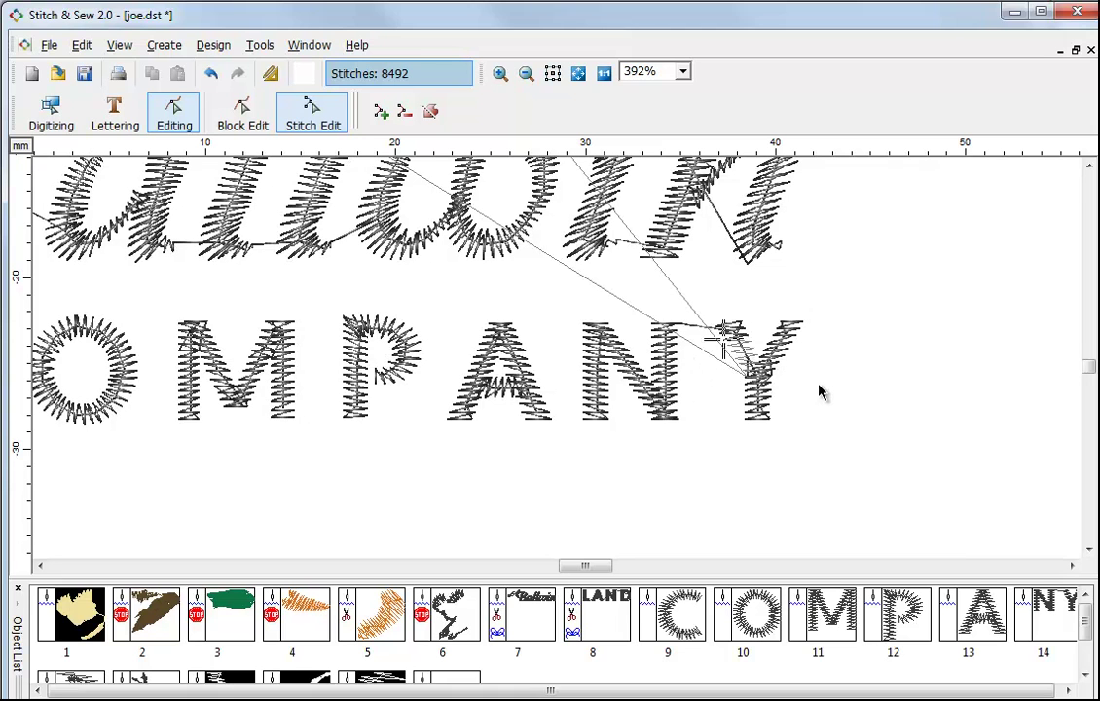
key(Left)
key(Left)
key(Left)
key(Left)
key(Left)
key(Left)
key(Left)
key(Left)
key(Left)
key(Left)
key(Left)
key(Left)
key(Left)
key(Left)
key(Left)
key(Left)
key(Left)
key(Left)
key(Left)
key(Left)
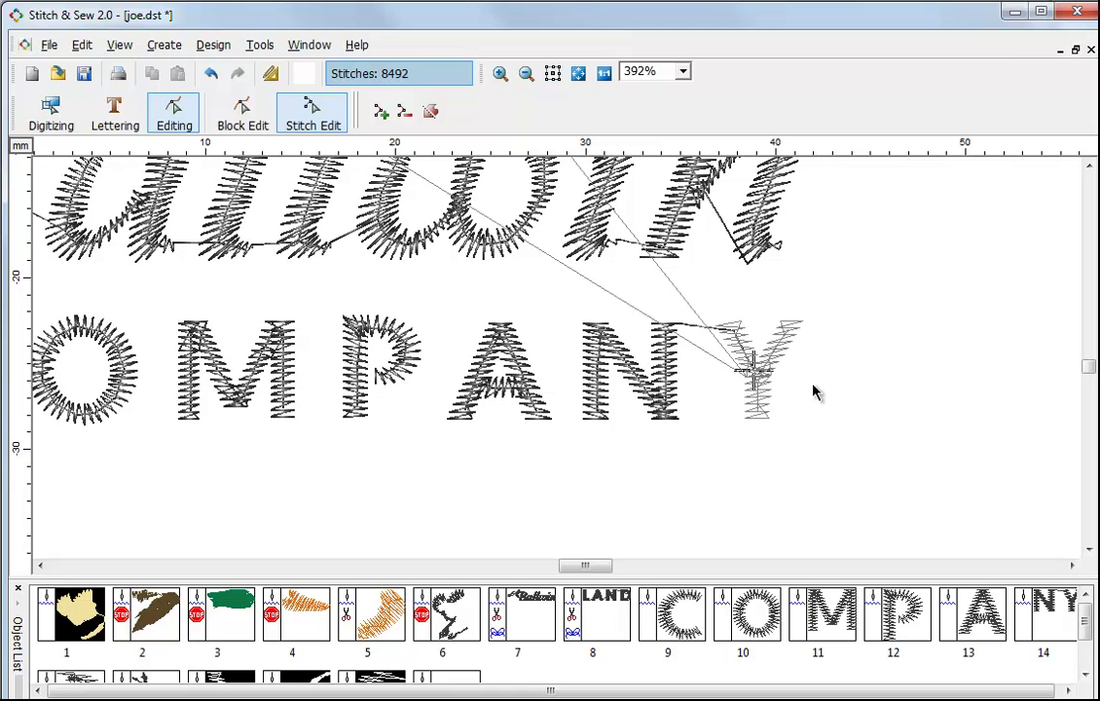
key(Left)
key(Left)
key(Left)
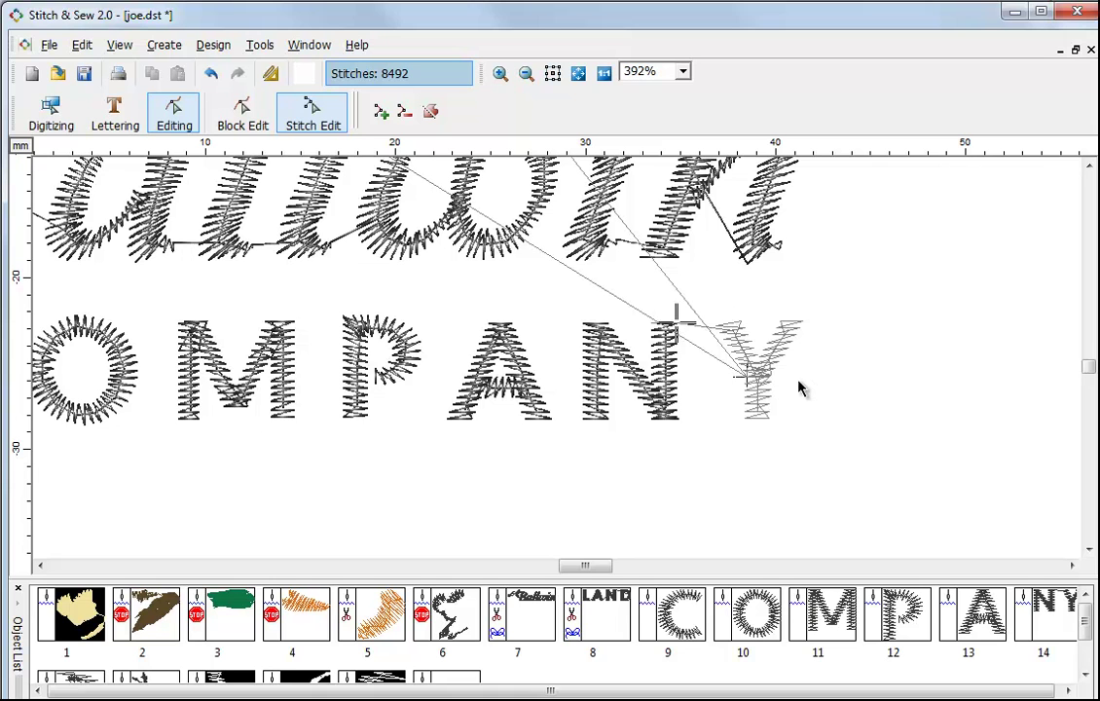
key(Right)
click(430, 111)
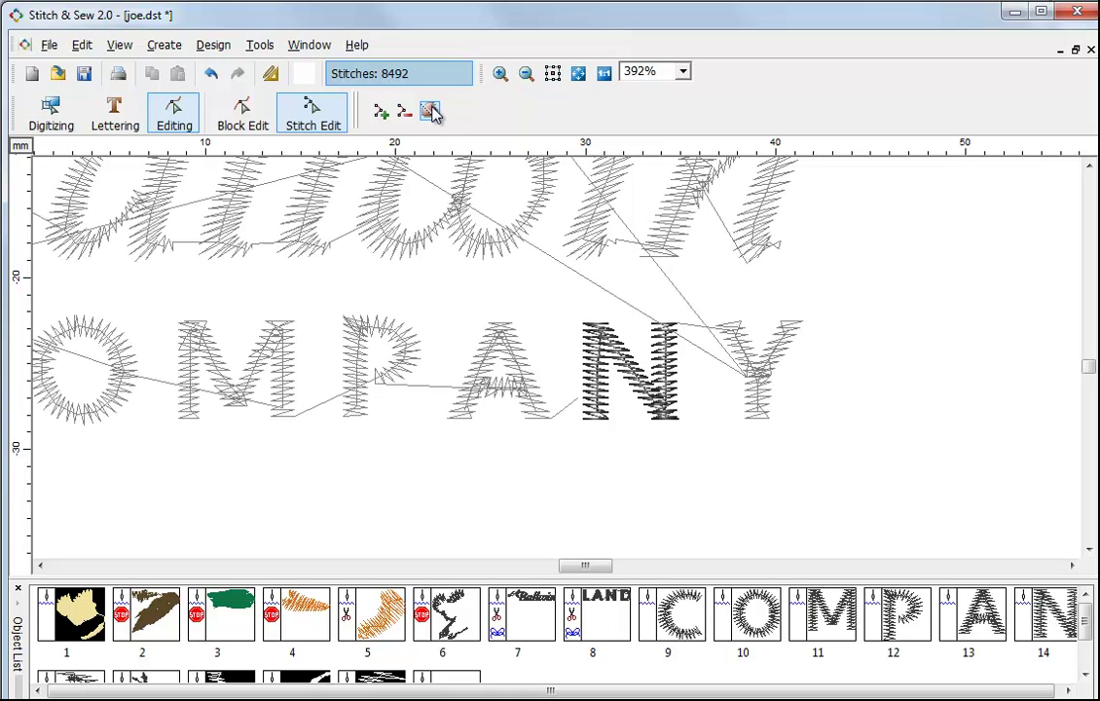
- Leave stitch editing and set the connections of the letter objects C, O, M, P, A and N to jump stitches that are always trimmed
scroll(1081, 643, up, 2)
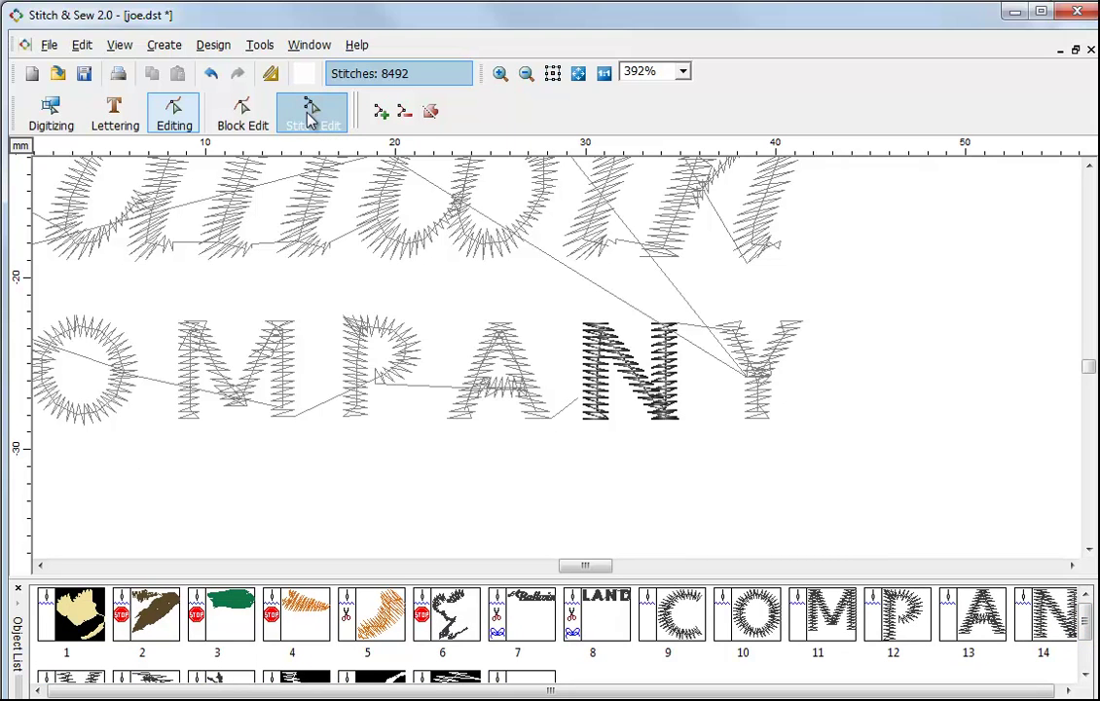
click(171, 113)
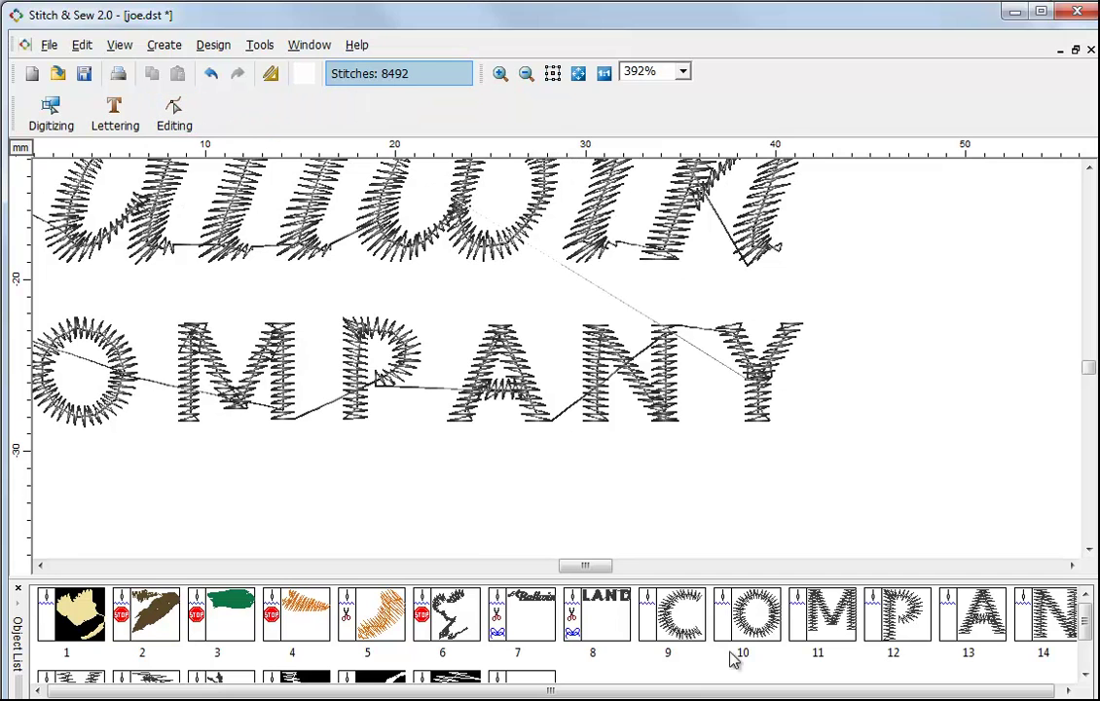
drag(860, 679, 1068, 604)
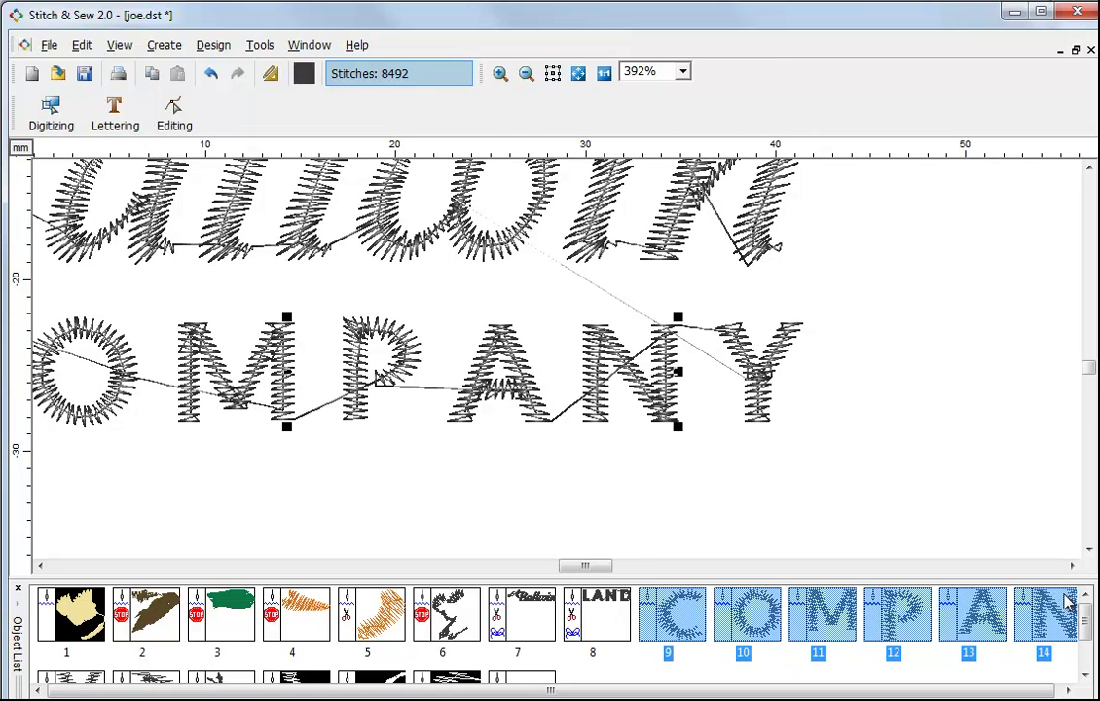
right_click(915, 623)
click(975, 632)
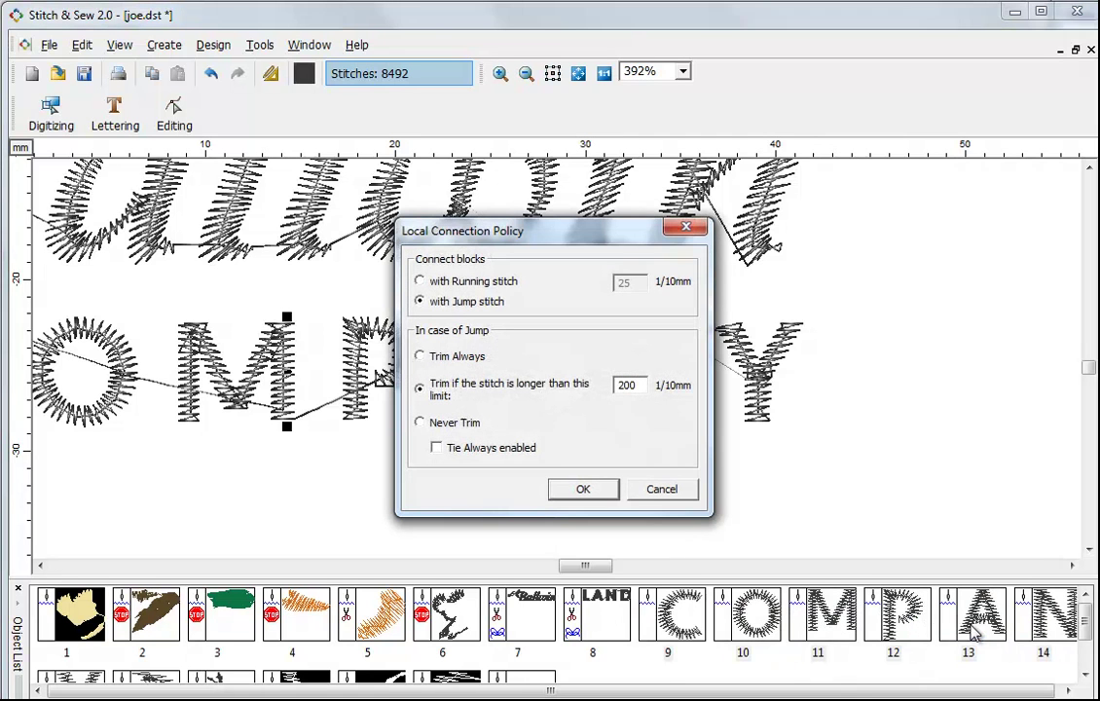
click(582, 493)
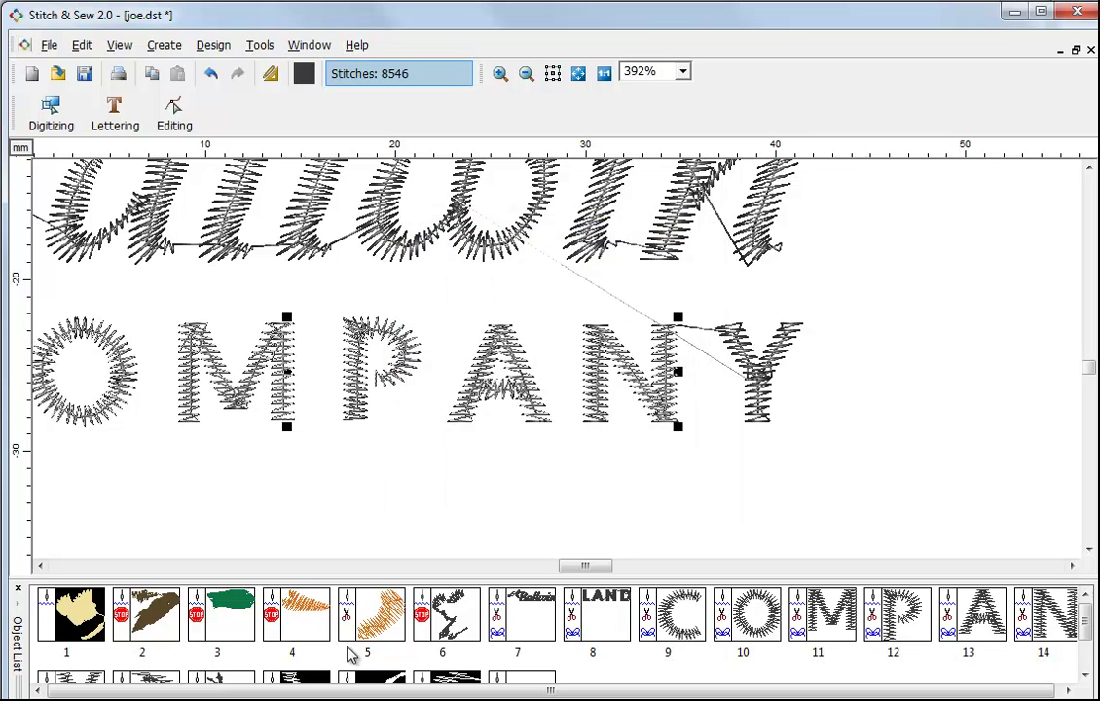
- Set the connection of the Y object to a jump stitch with Trim Always
scroll(360, 605, down, 1)
right_click(81, 662)
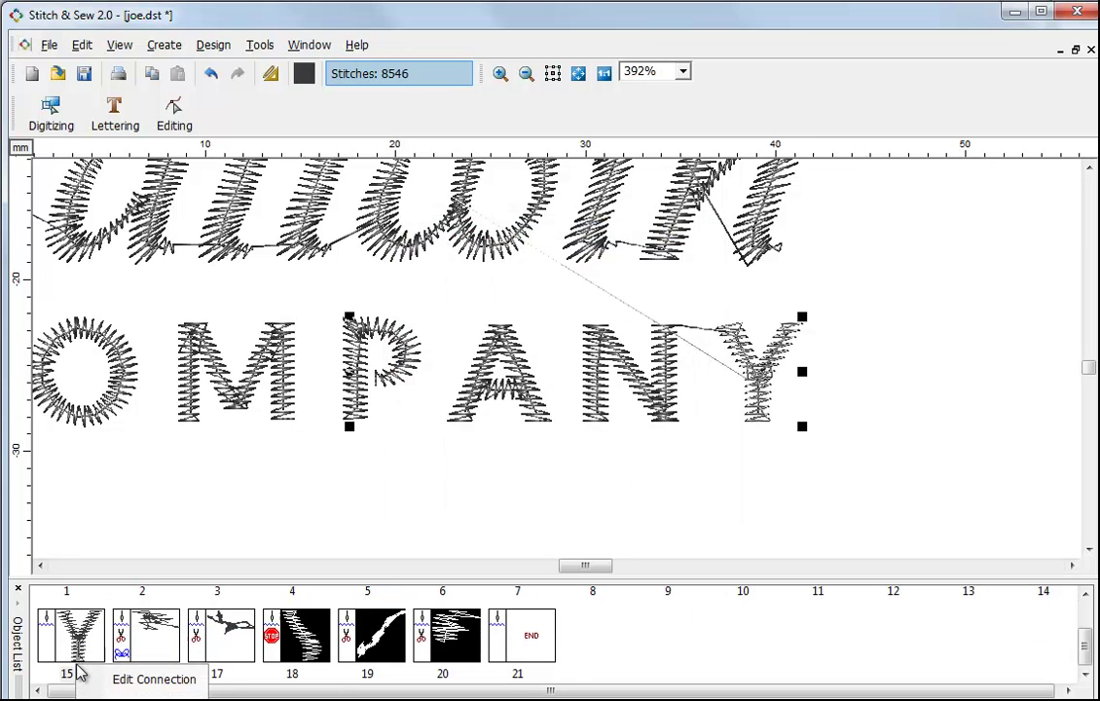
click(146, 681)
click(420, 356)
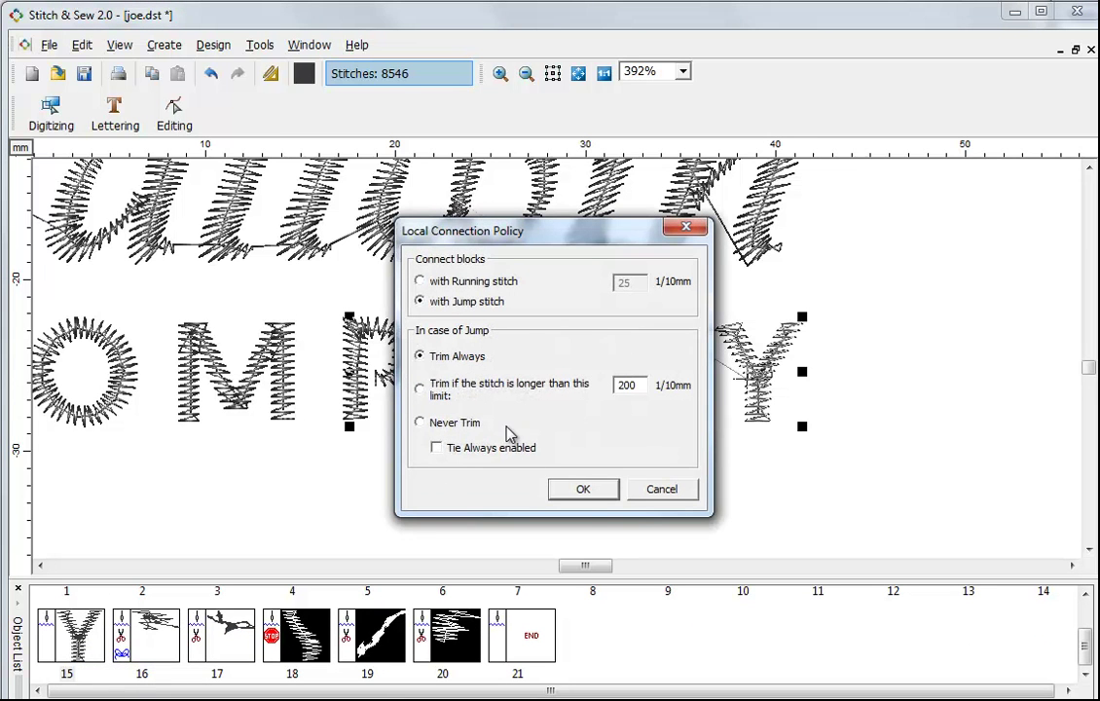
click(583, 489)
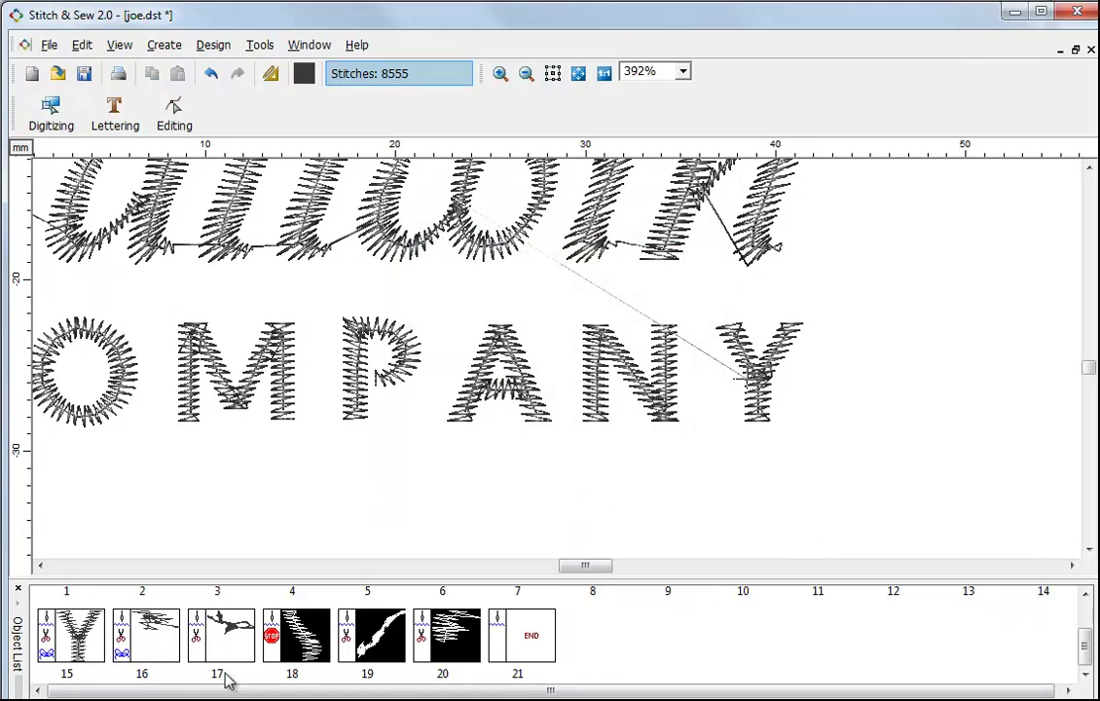
scroll(665, 649, up, 2)
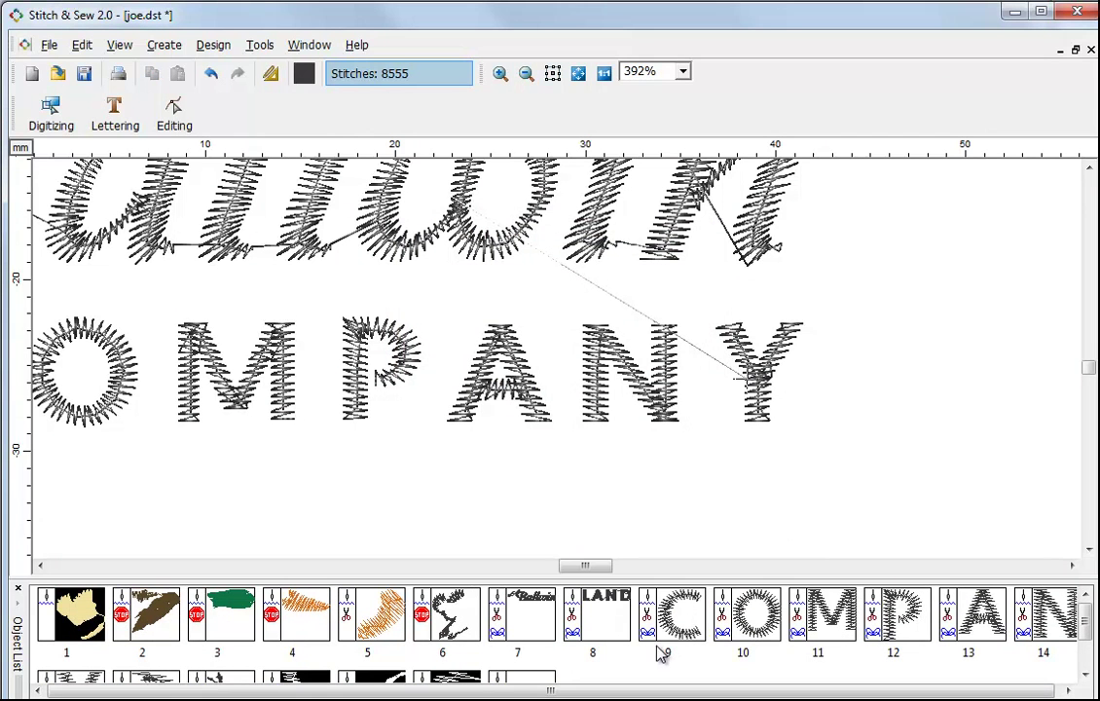